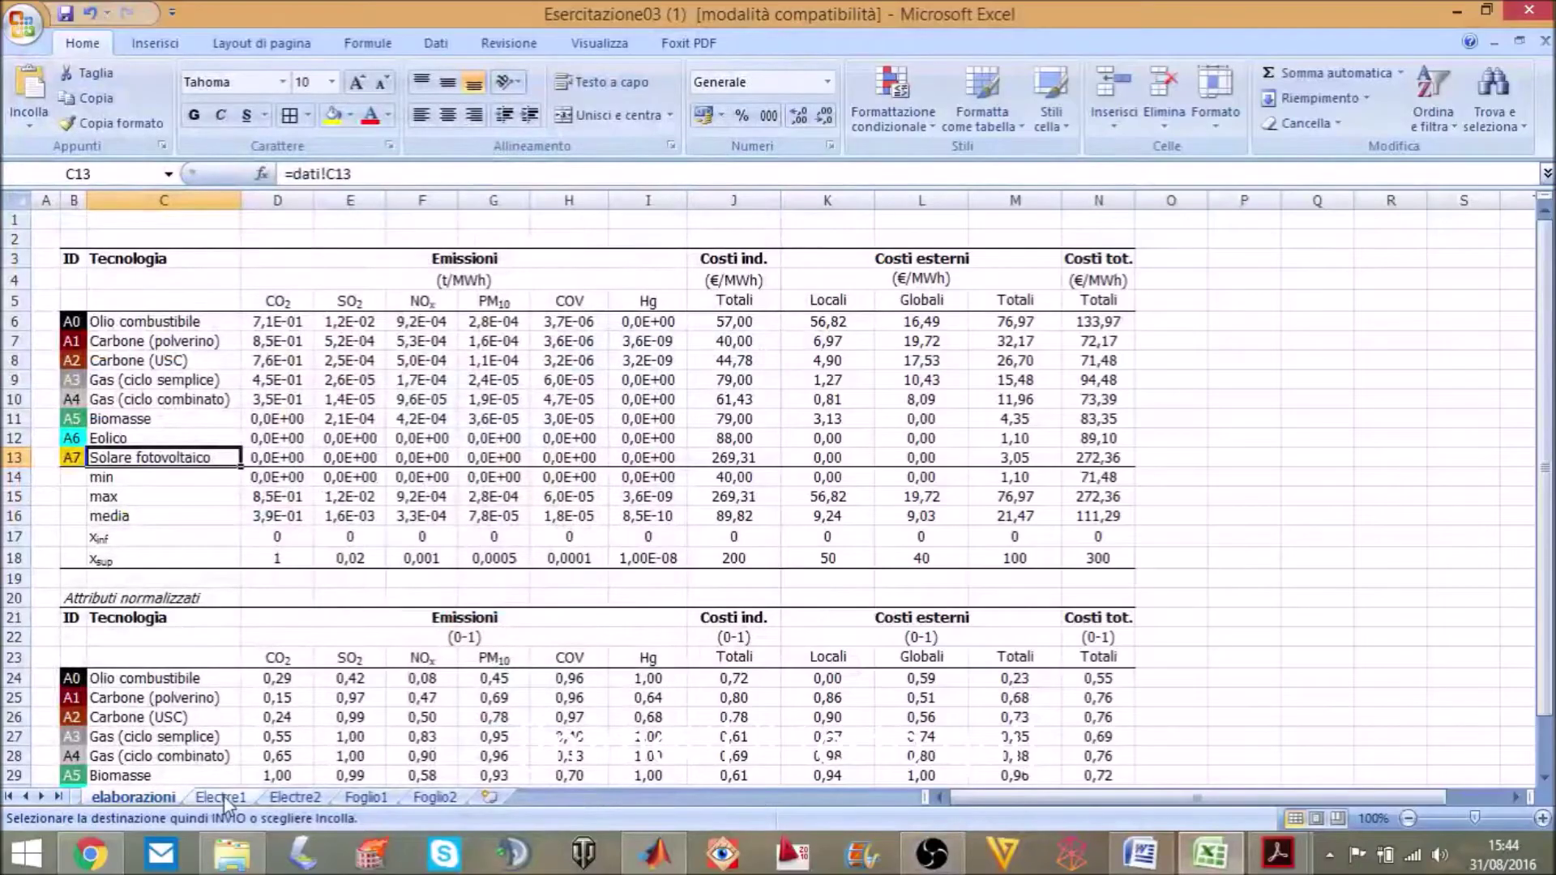
Step: Review the Electre1 rankings sheet, then switch to Foglio1 holding the attribute matrix and weights
{"action": "left_click", "coordinate": [222, 797]}
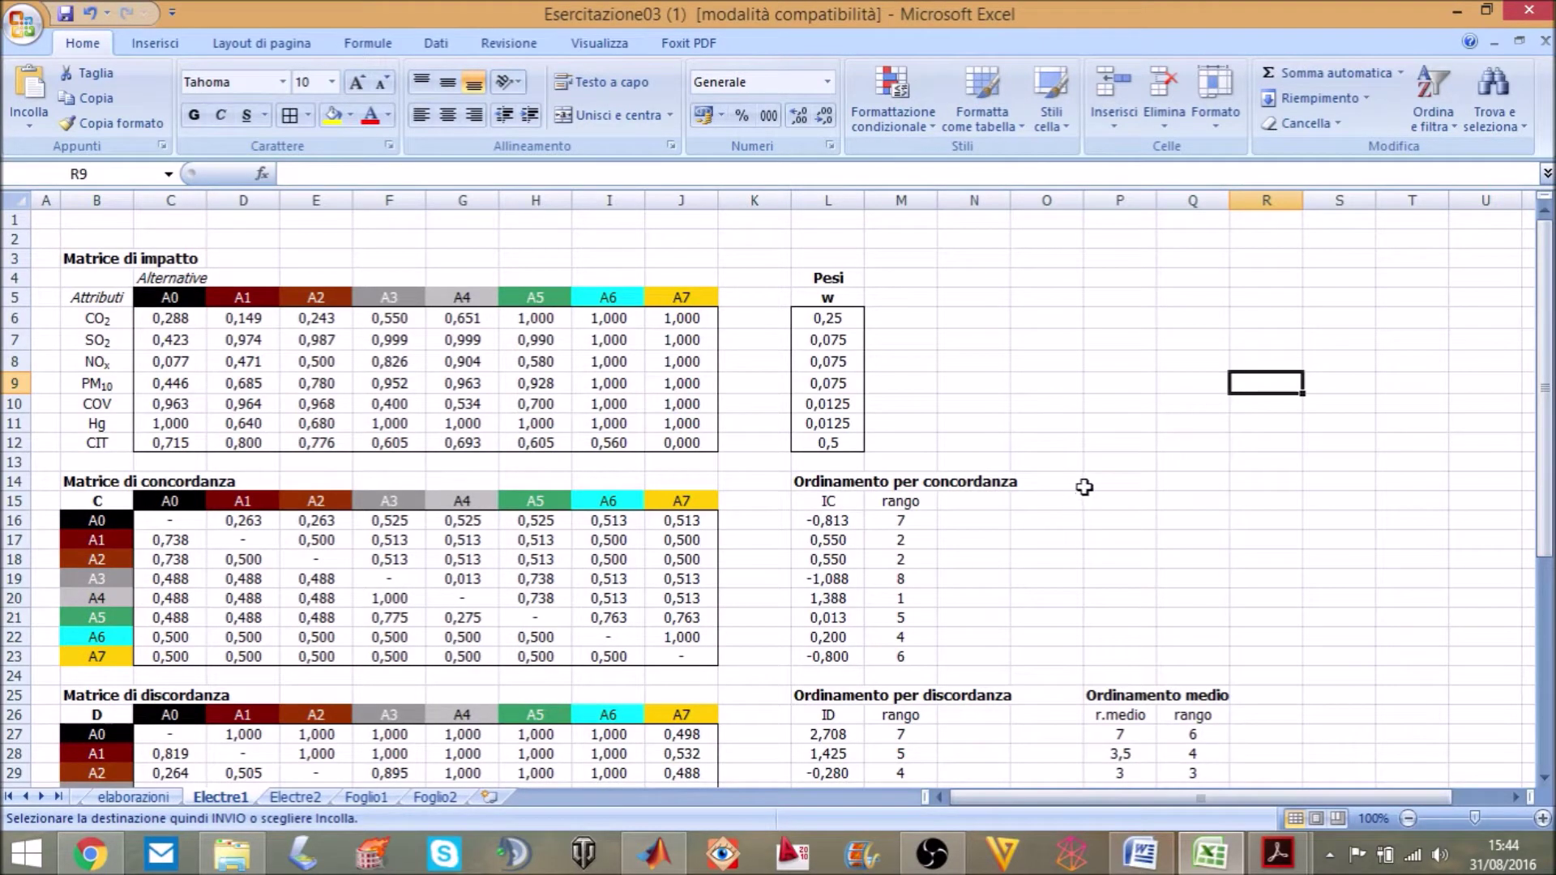
{"action": "left_click", "coordinate": [347, 799]}
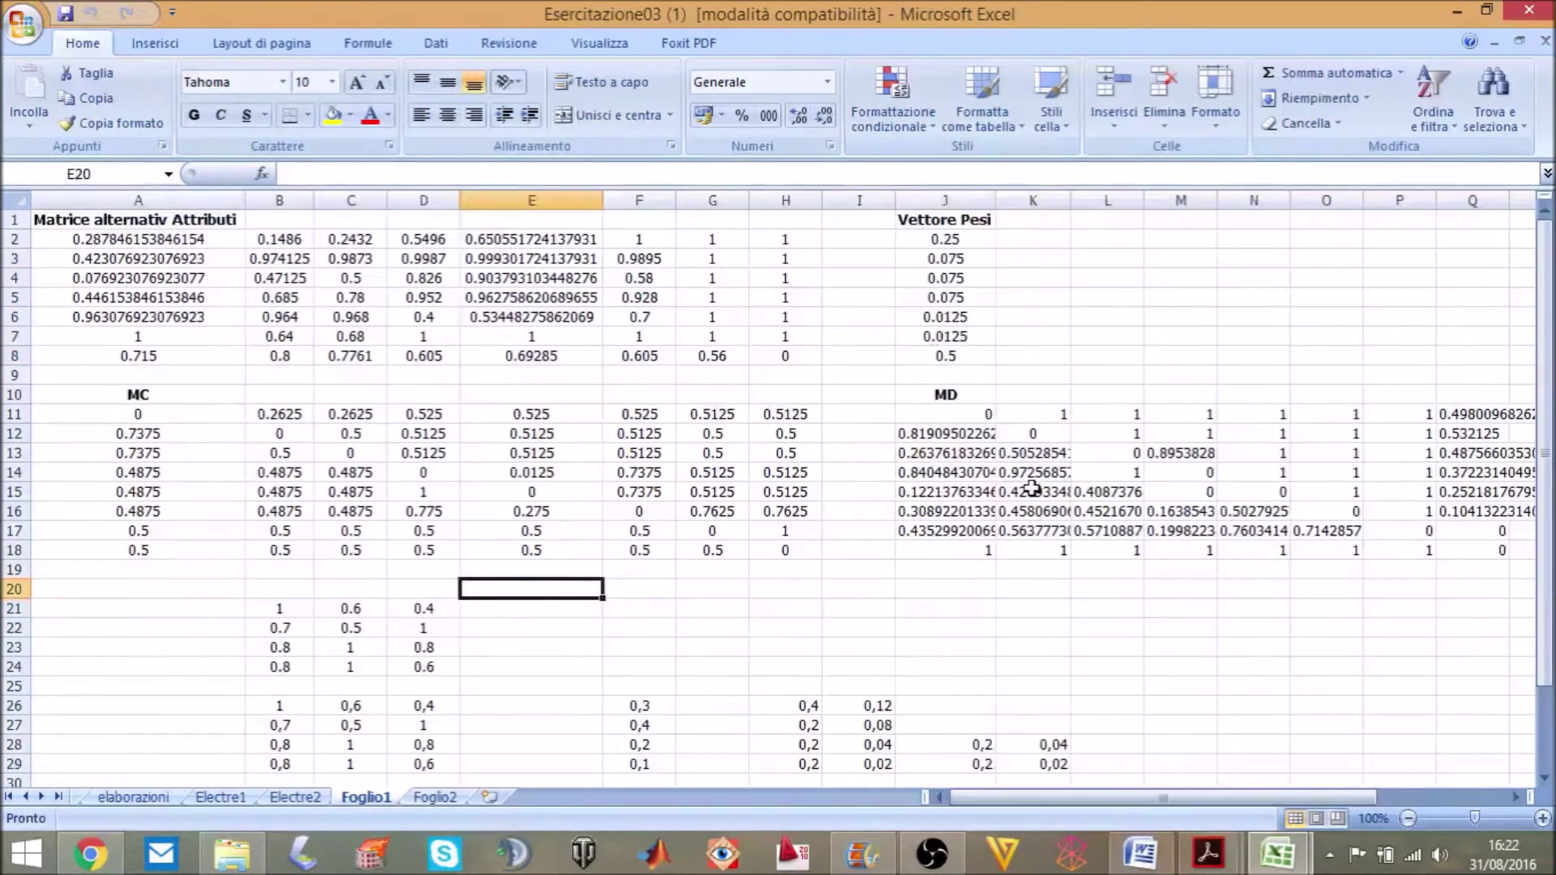
Step: Copy the alternatives-attributes matrix A2:H8 from Excel and enter it at MATLAB's MC matrix prompt
{"action": "left_click", "coordinate": [129, 243]}
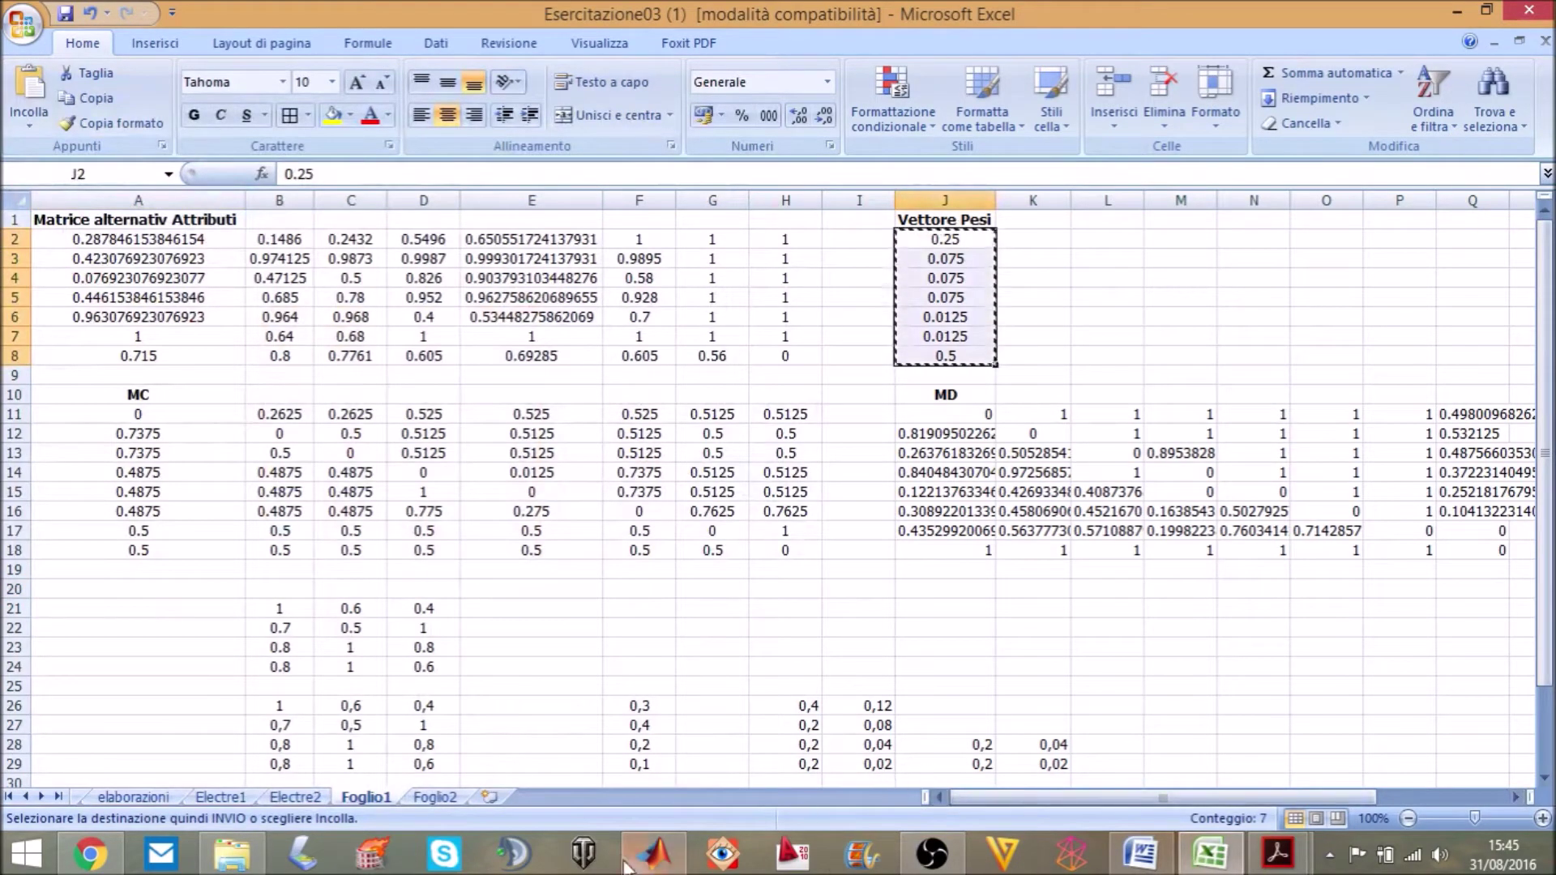
{"action": "left_click", "coordinate": [655, 855]}
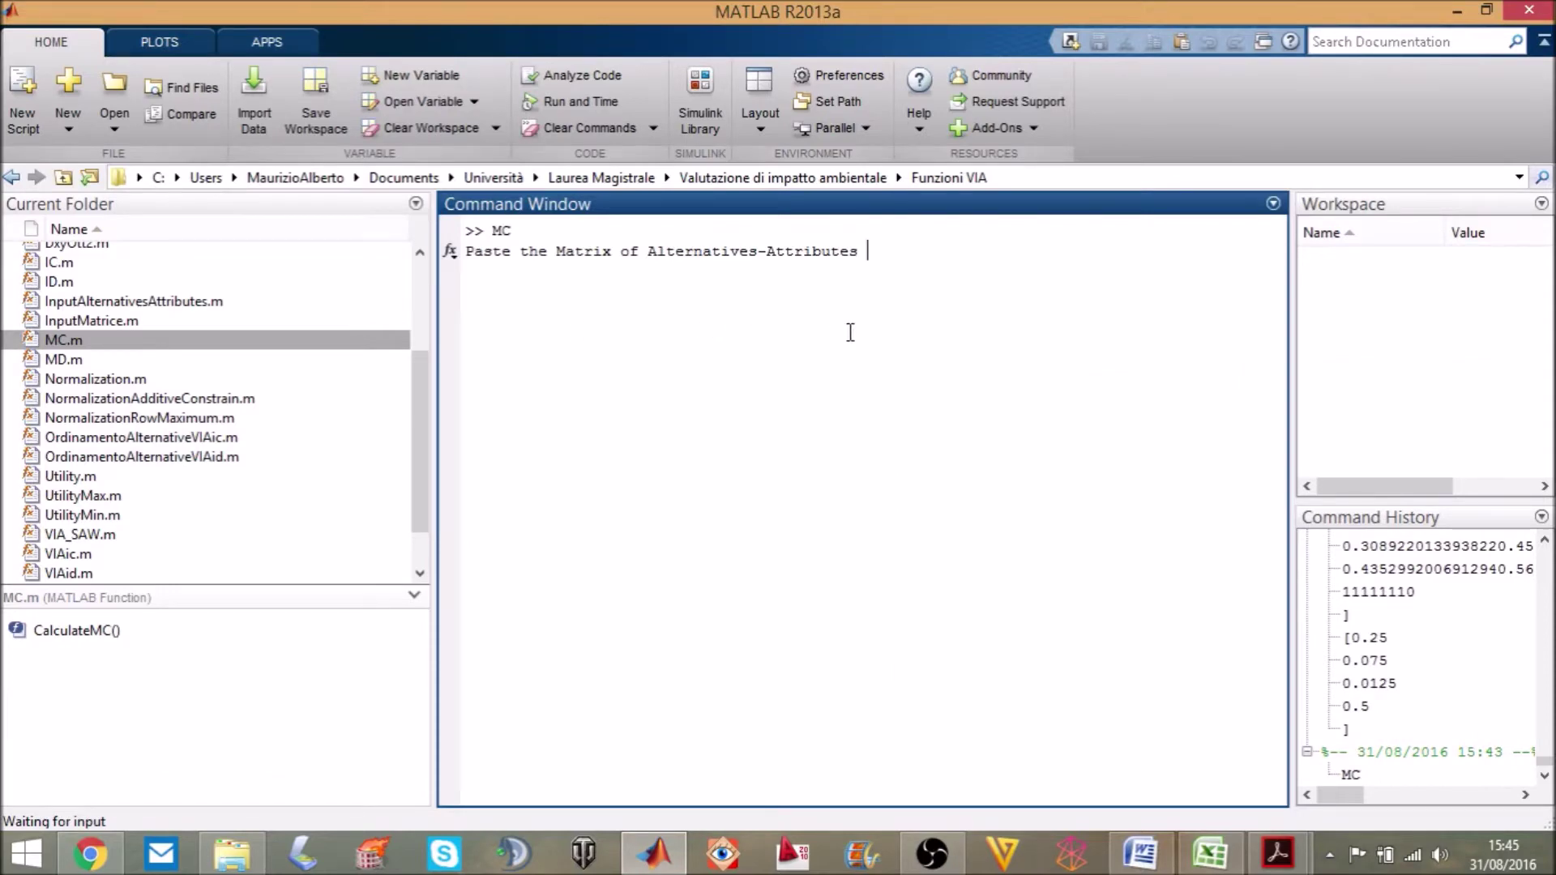
{"action": "left_click", "coordinate": [1209, 854]}
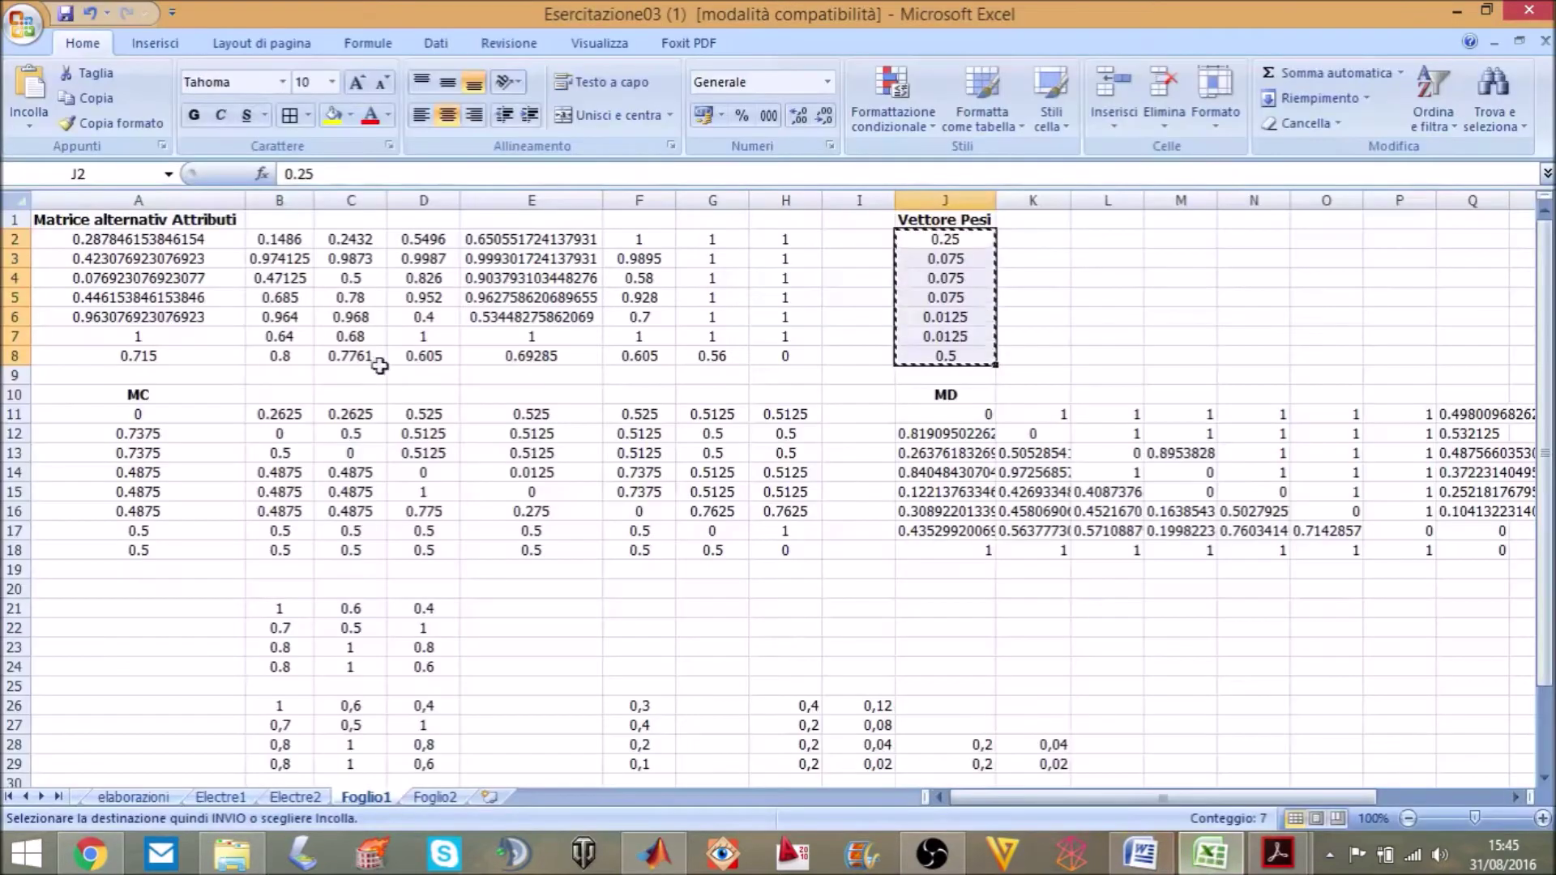
{"action": "left_click_drag", "start_coordinate": [129, 239], "coordinate": [788, 357]}
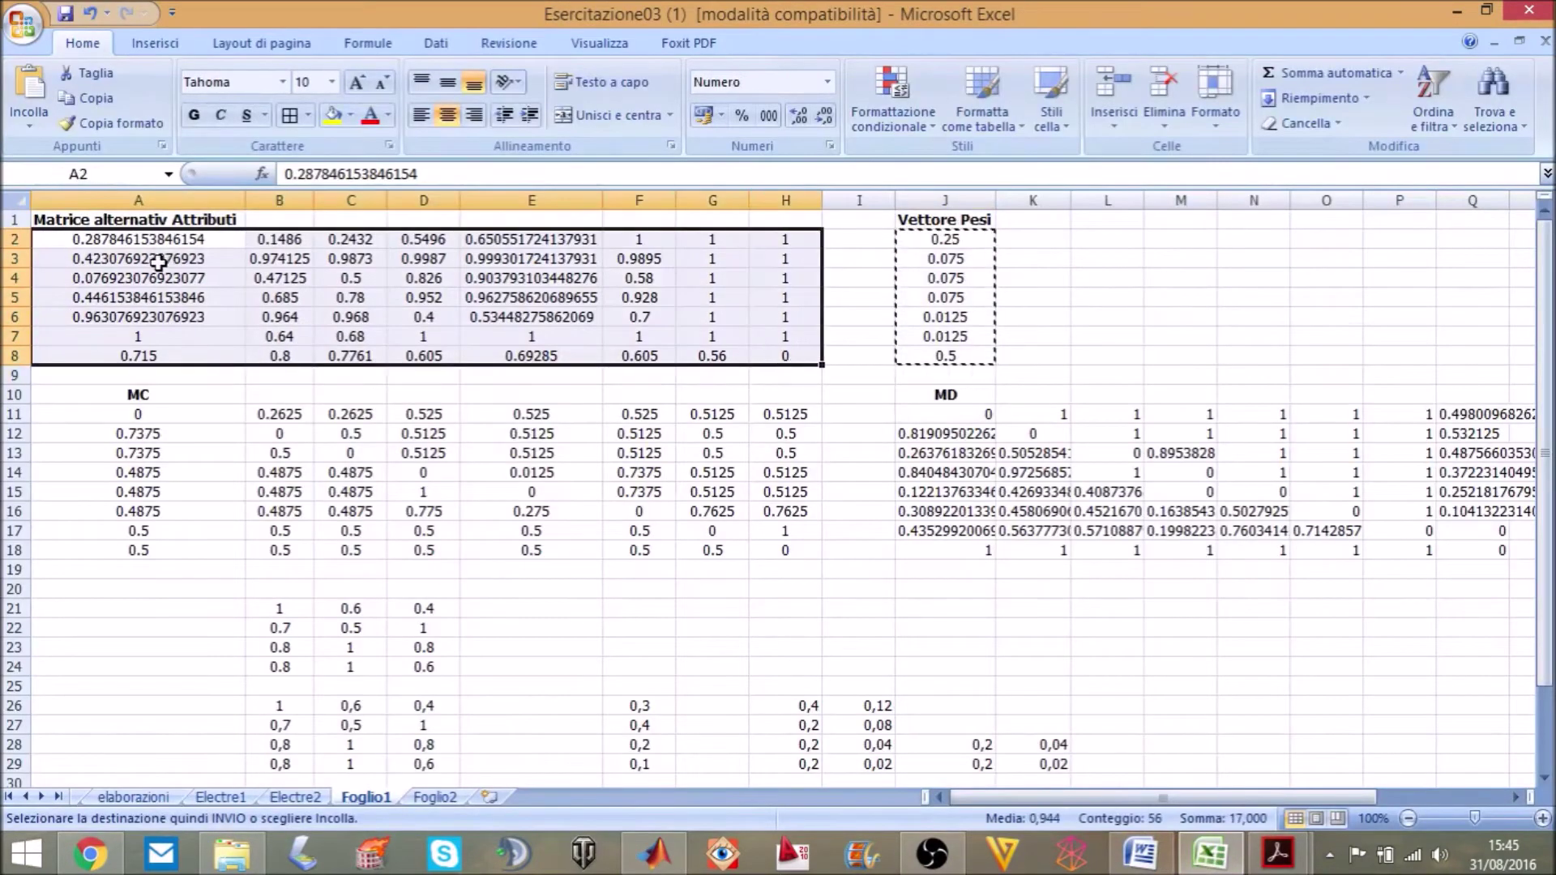
{"action": "right_click", "coordinate": [151, 265]}
{"action": "left_click", "coordinate": [202, 301]}
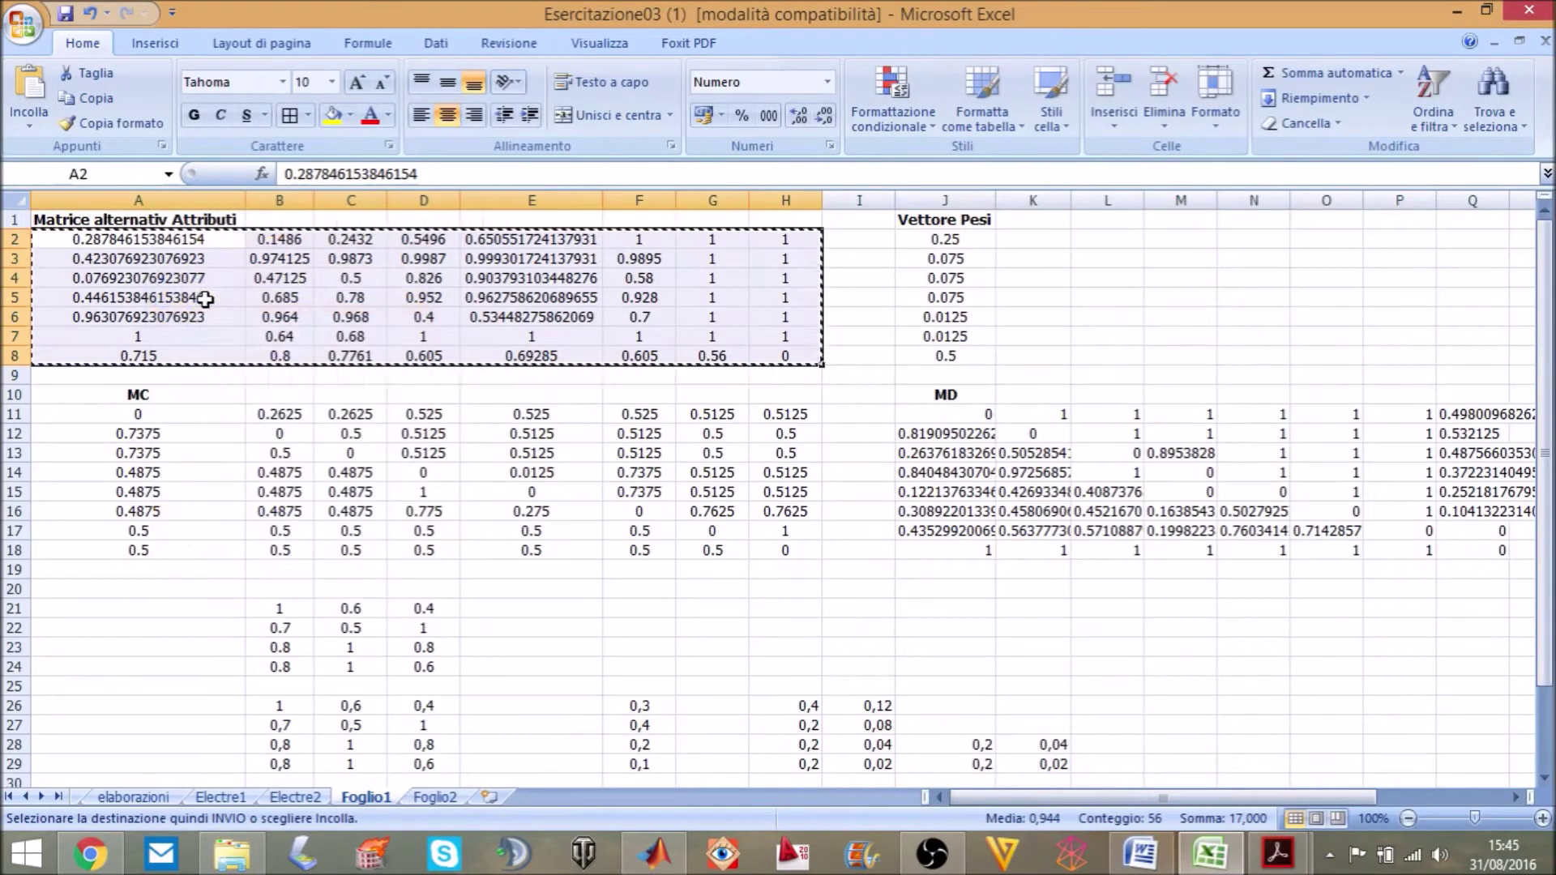
{"action": "left_click", "coordinate": [656, 854]}
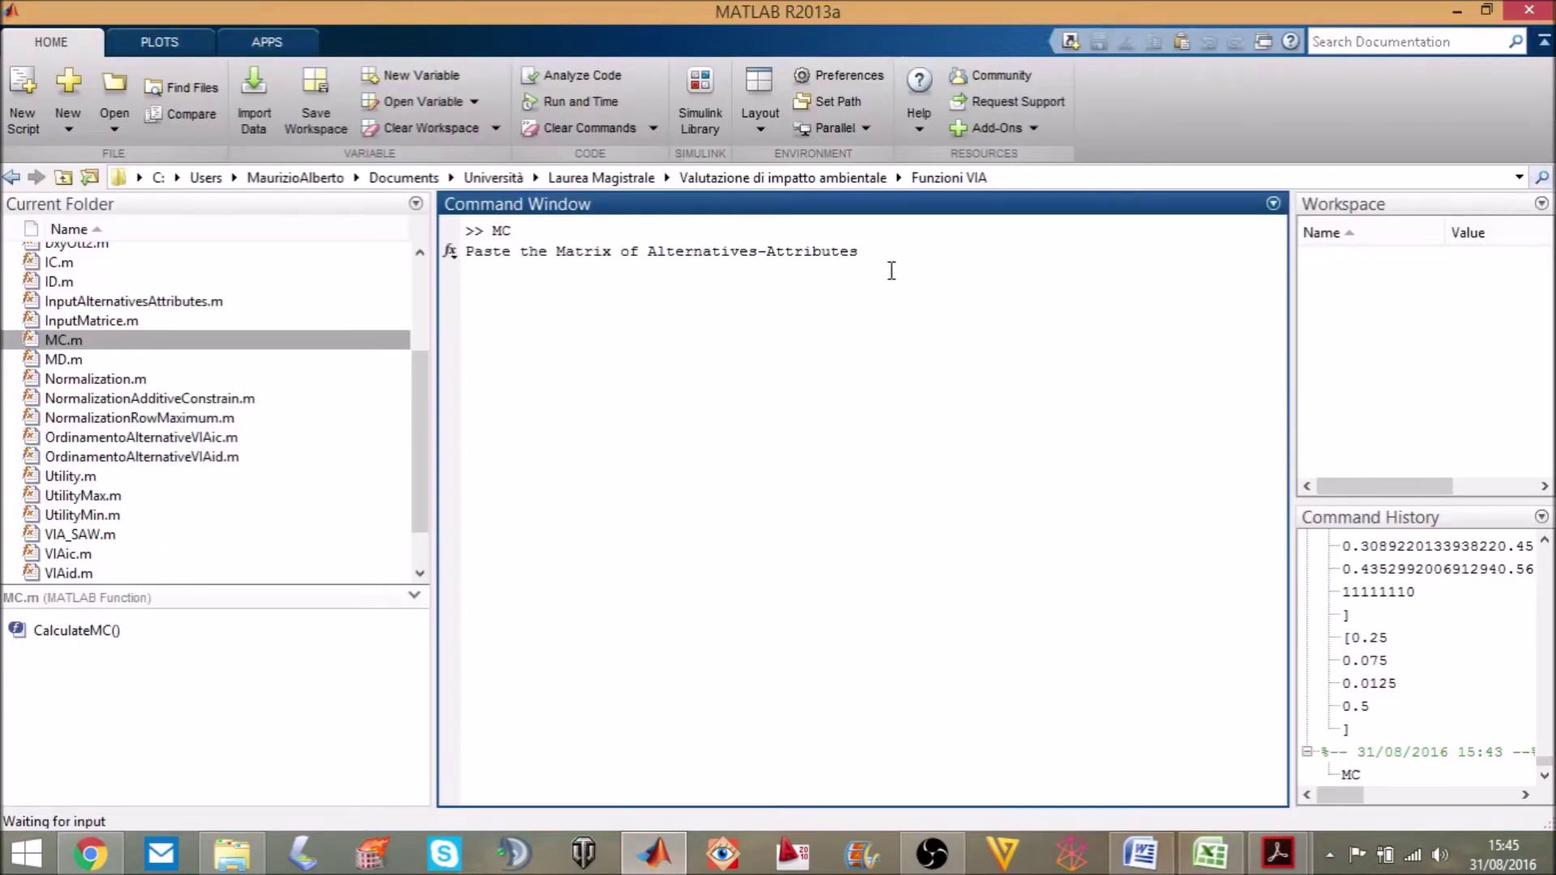
{"action": "key", "text": "ctrl+v"}
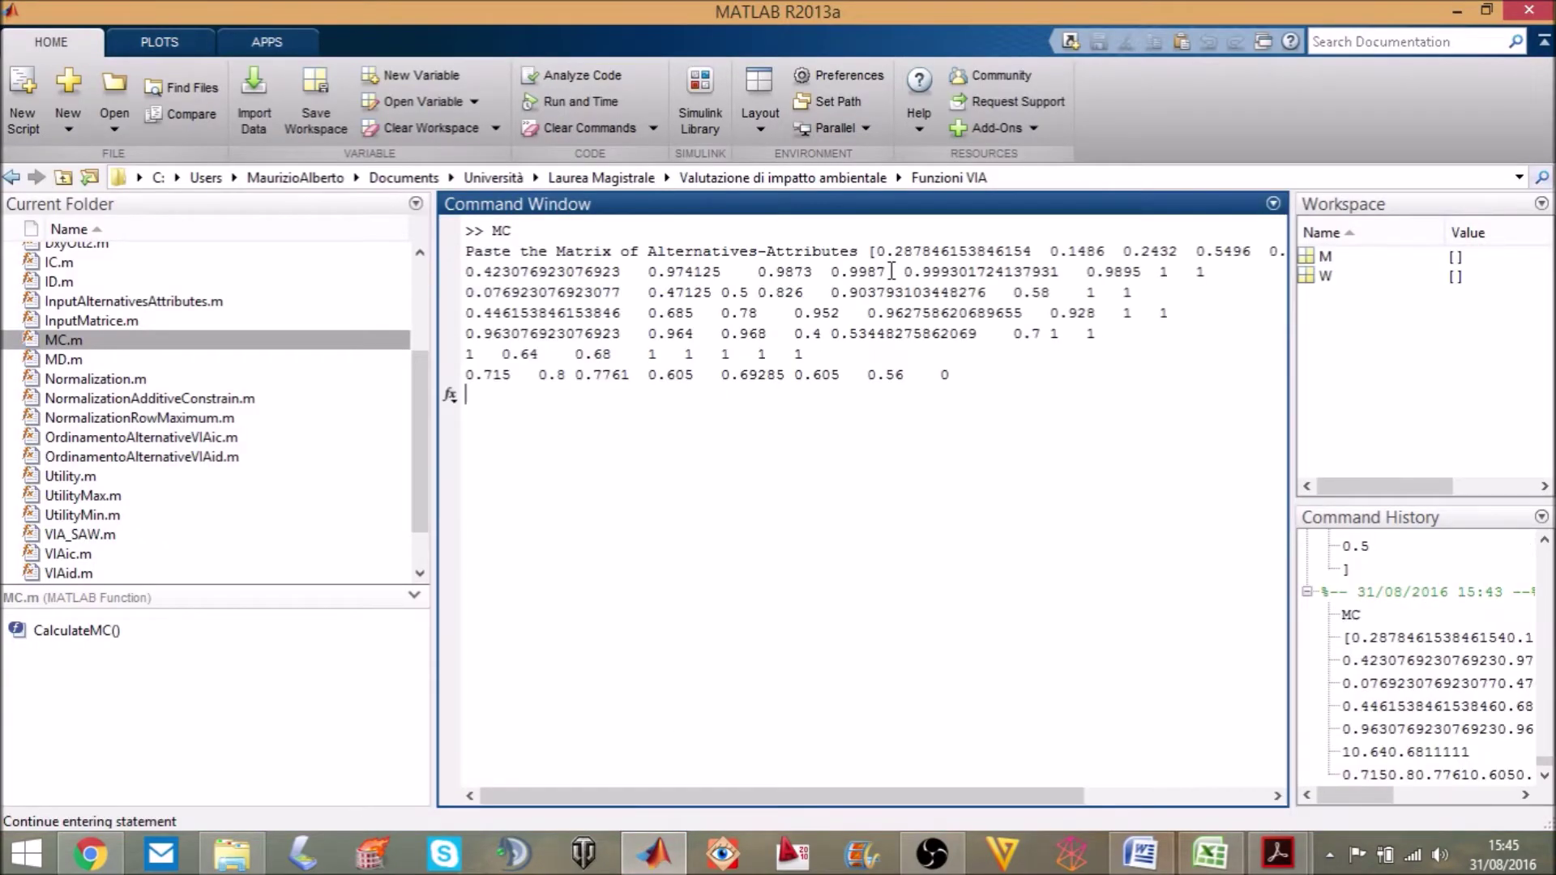
{"action": "type", "text": "]"}
{"action": "key", "text": "Return"}
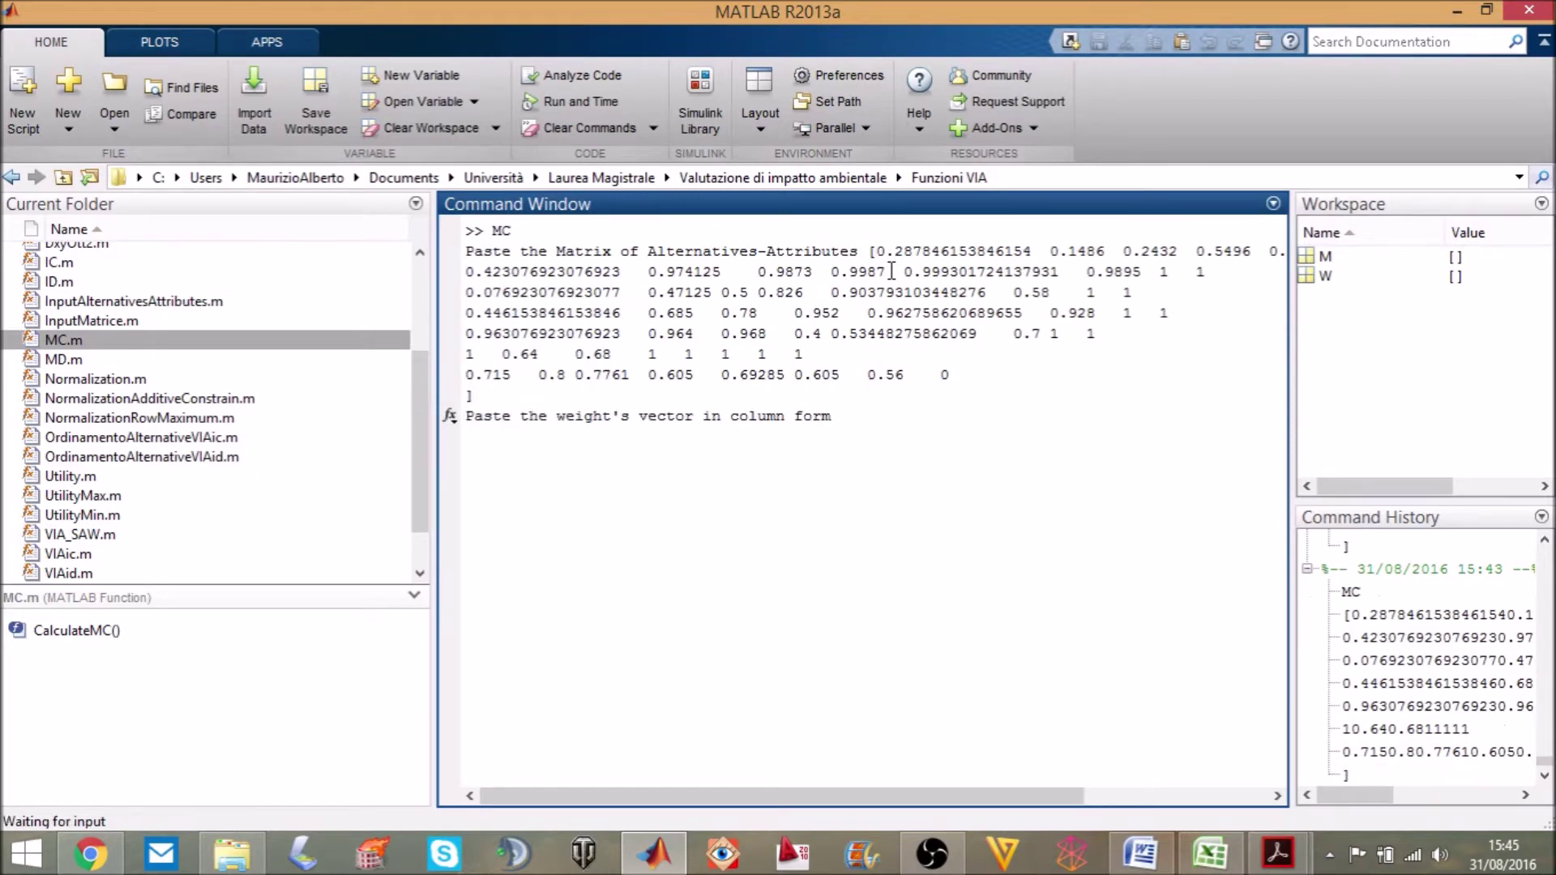
Step: Enter the J2:J8 weight vector and type 1 to compute the 8×8 concordance matrix
{"action": "left_click", "coordinate": [1210, 853]}
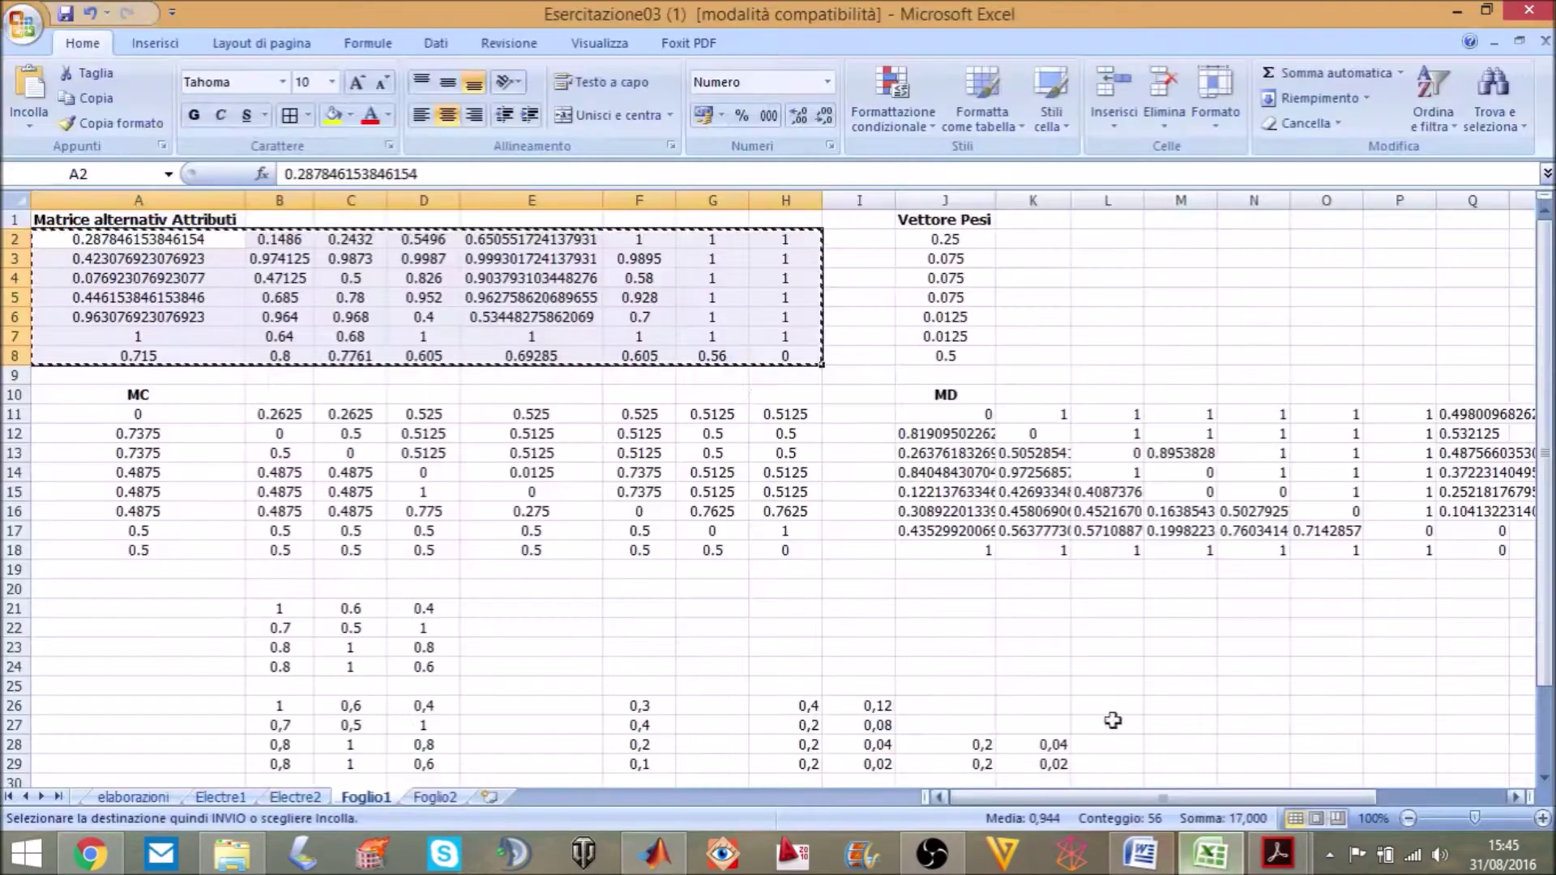
{"action": "left_click_drag", "start_coordinate": [953, 239], "coordinate": [962, 357]}
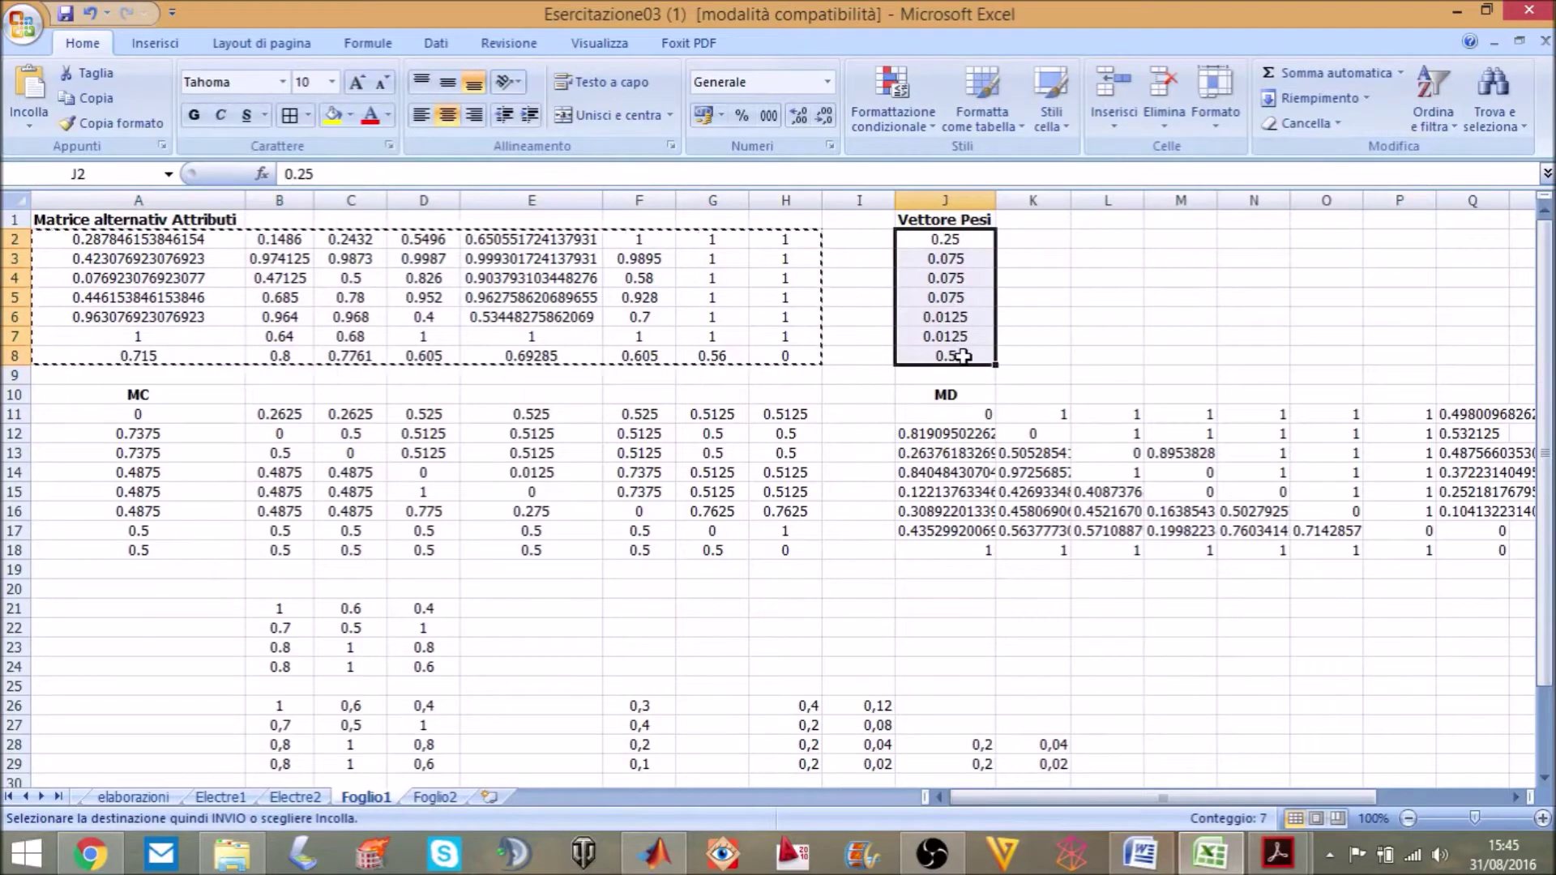
{"action": "key", "text": "ctrl+c"}
{"action": "left_click", "coordinate": [646, 861]}
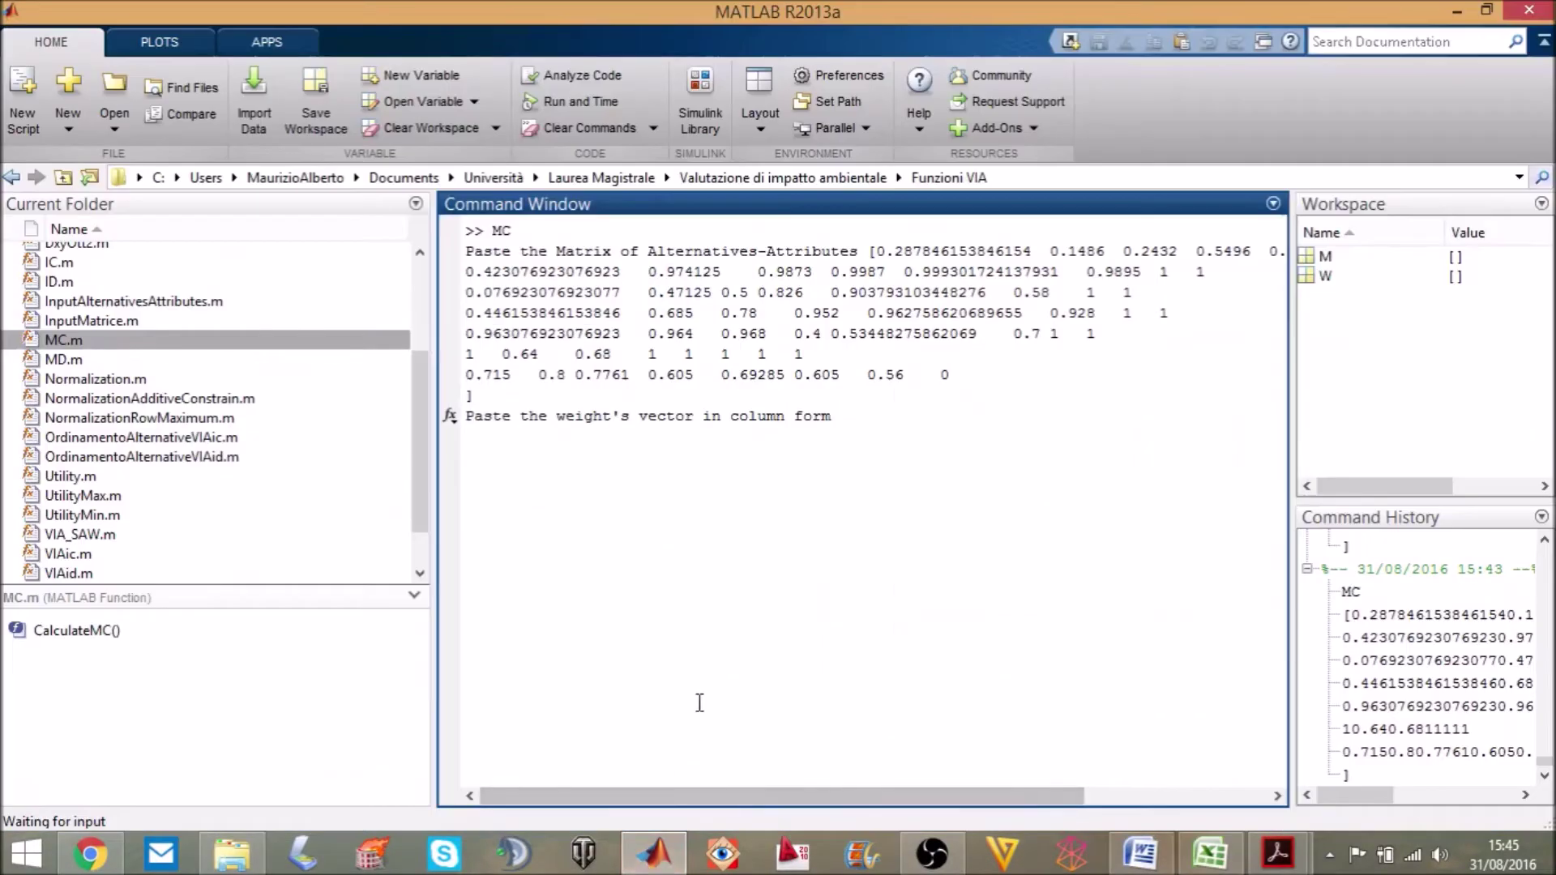
{"action": "type", "text": "["}
{"action": "key", "text": "ctrl+v"}
{"action": "type", "text": "]"}
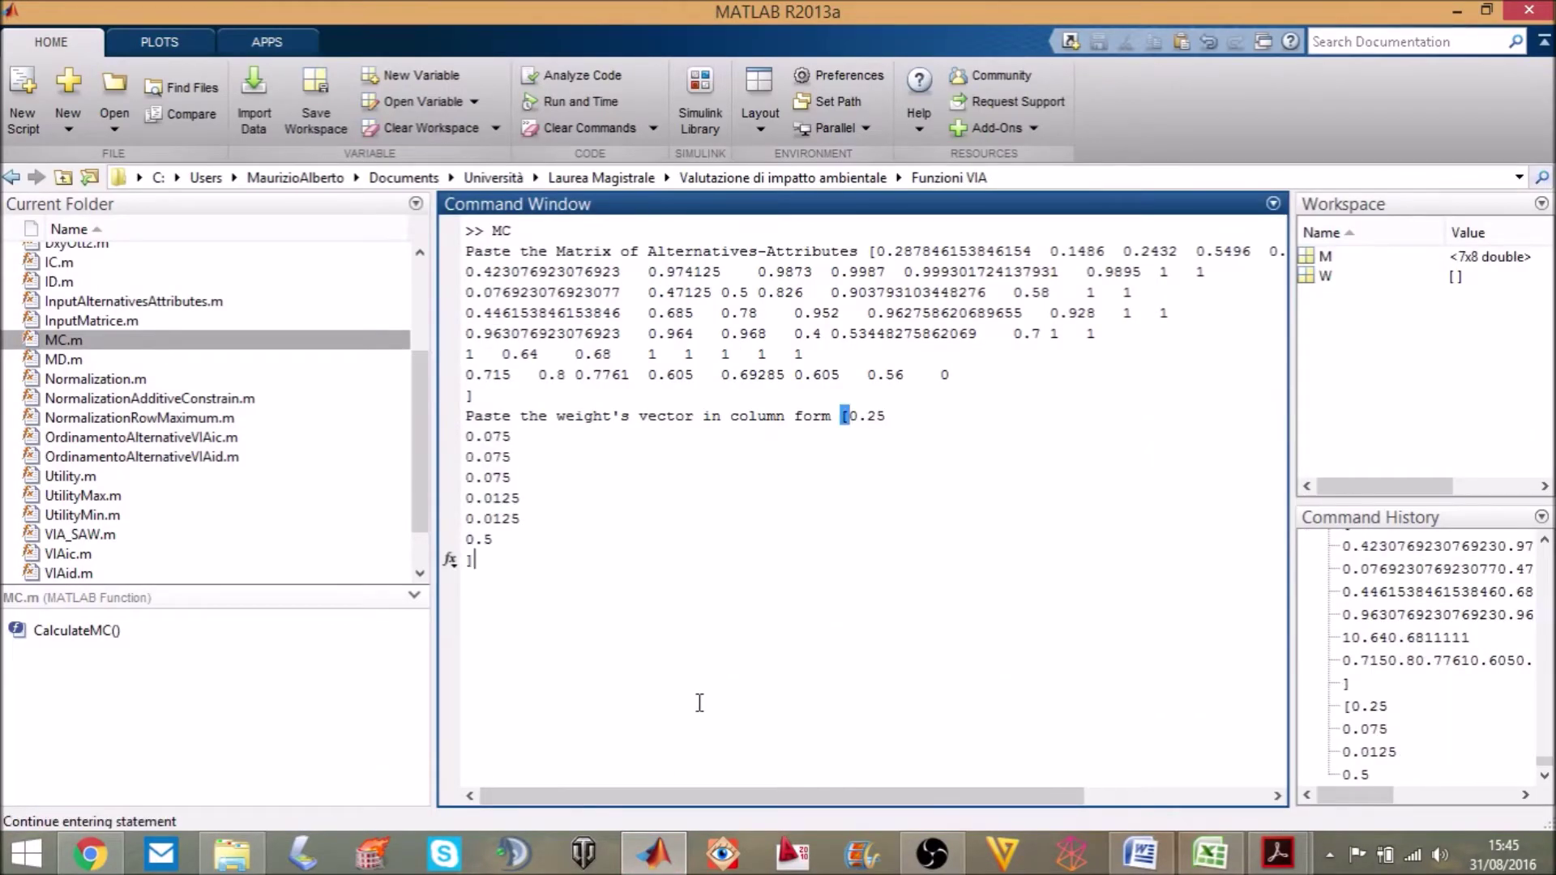
{"action": "key", "text": "Return"}
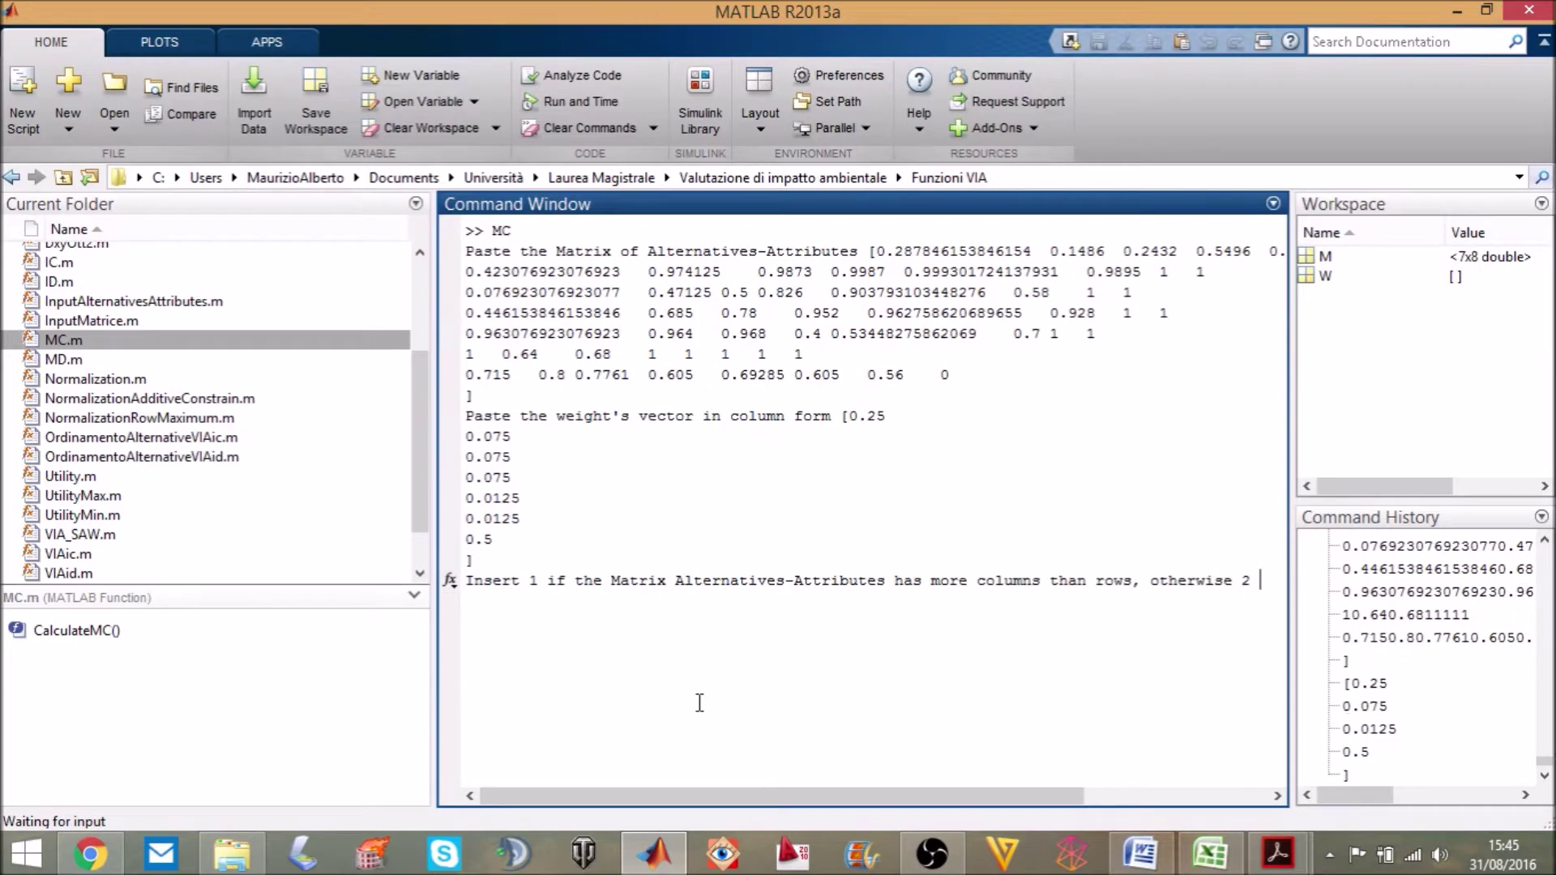
{"action": "type", "text": "1"}
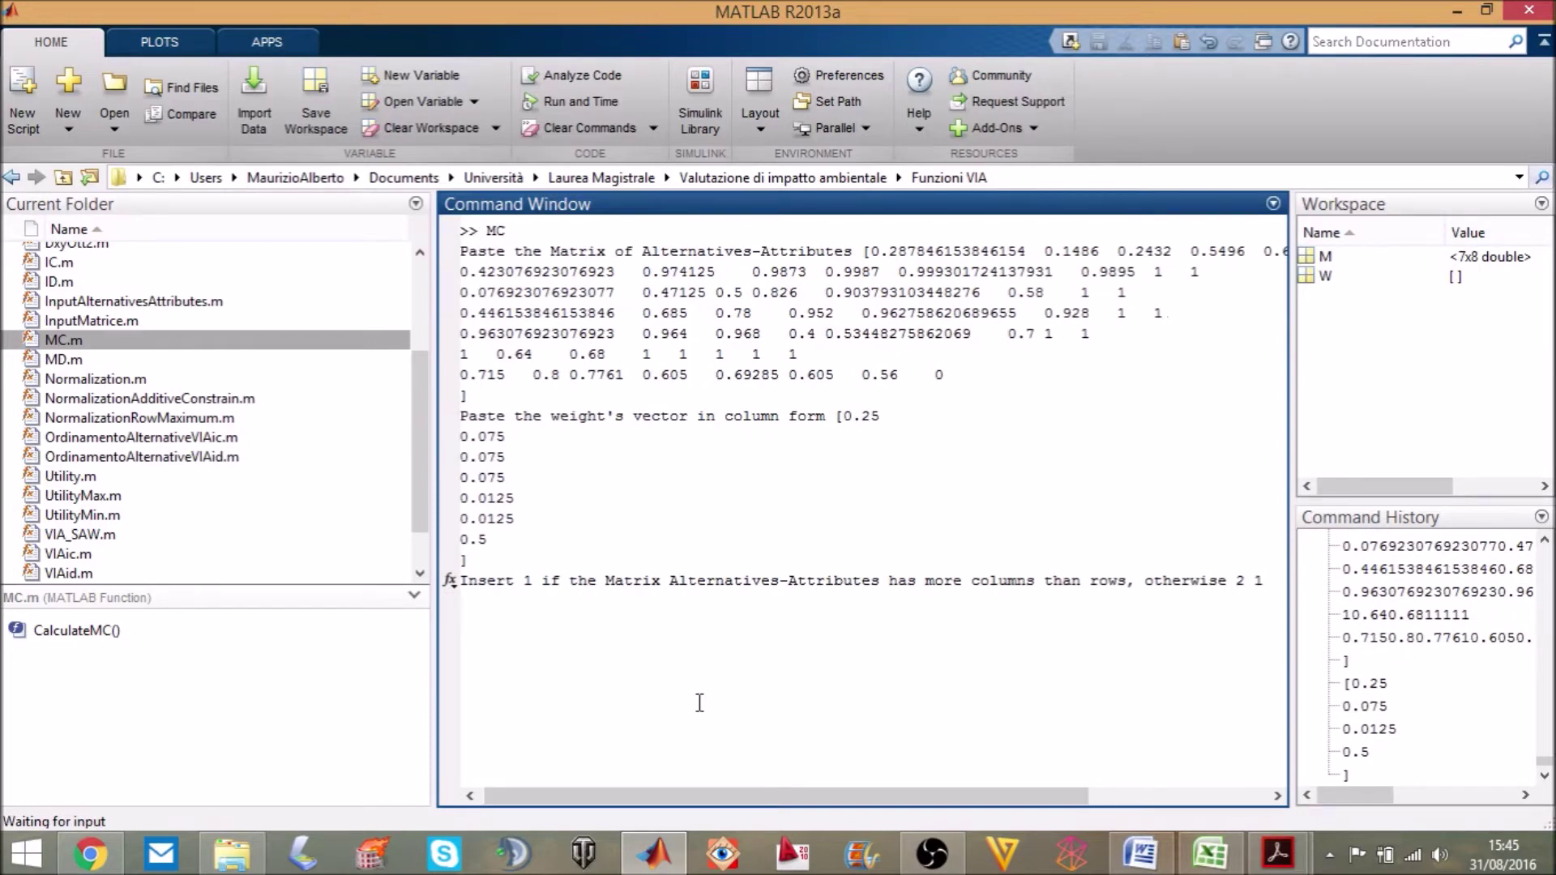
{"action": "key", "text": "Return"}
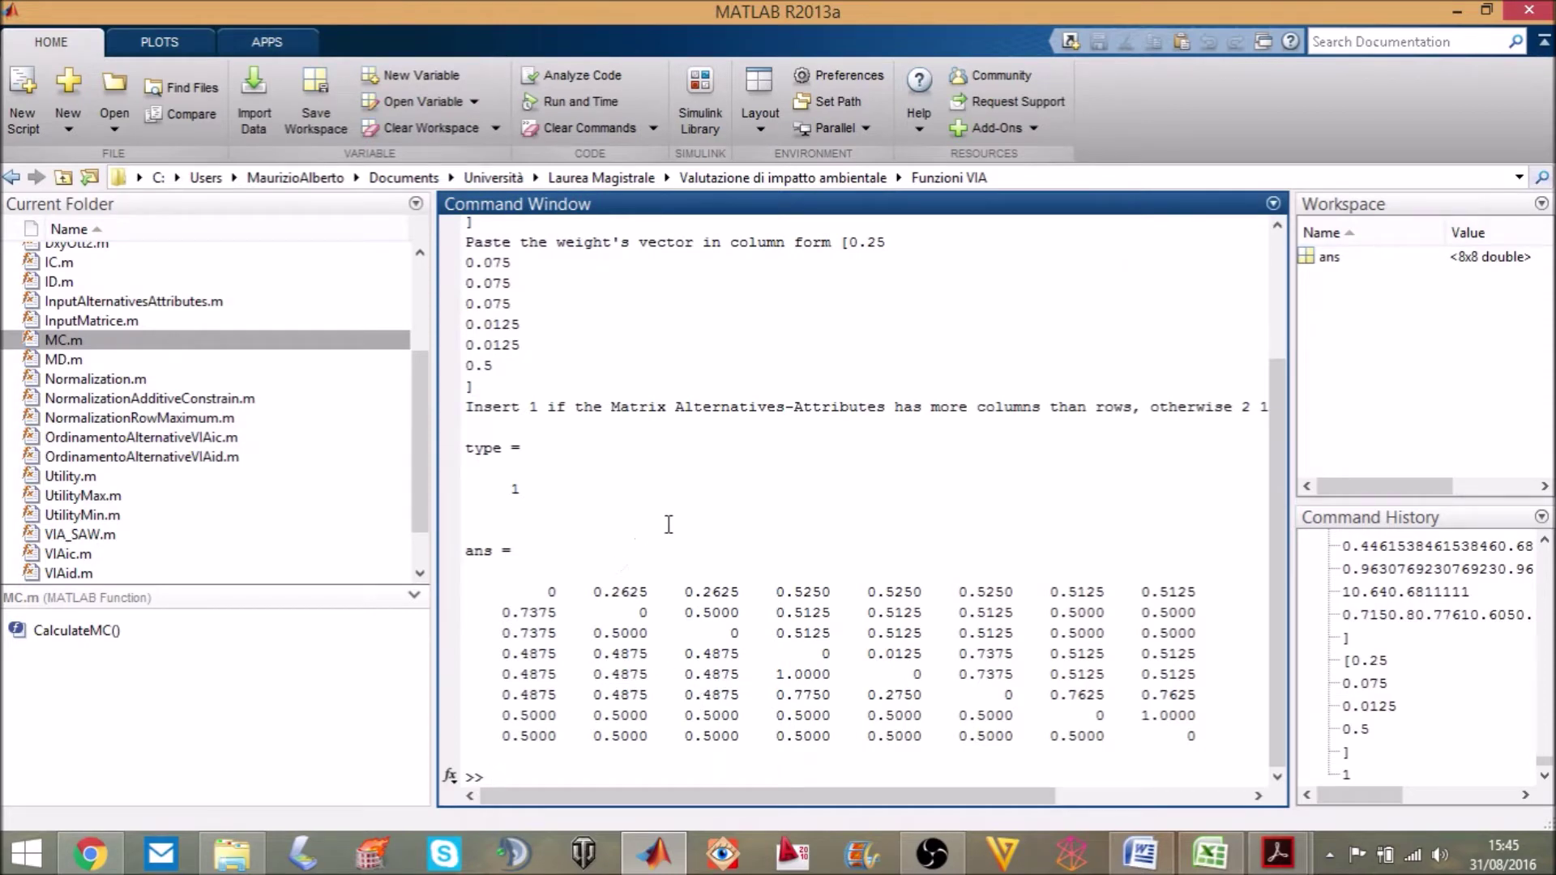
Step: Run the VIAic.m function from MATLAB's Current Folder list
{"action": "left_click", "coordinate": [1209, 853]}
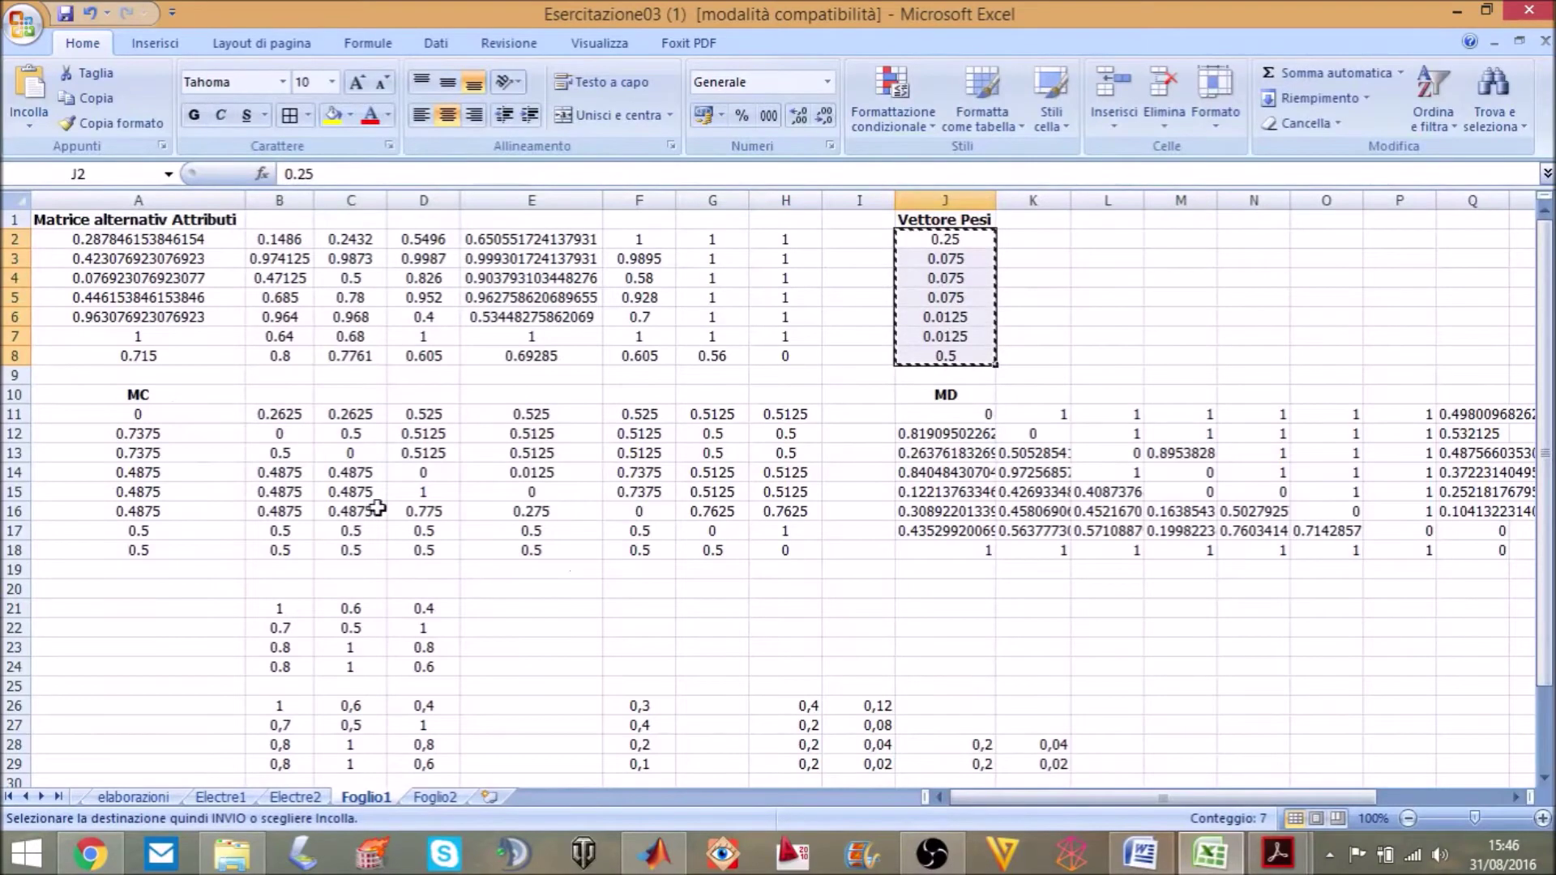
{"action": "left_click", "coordinate": [660, 864]}
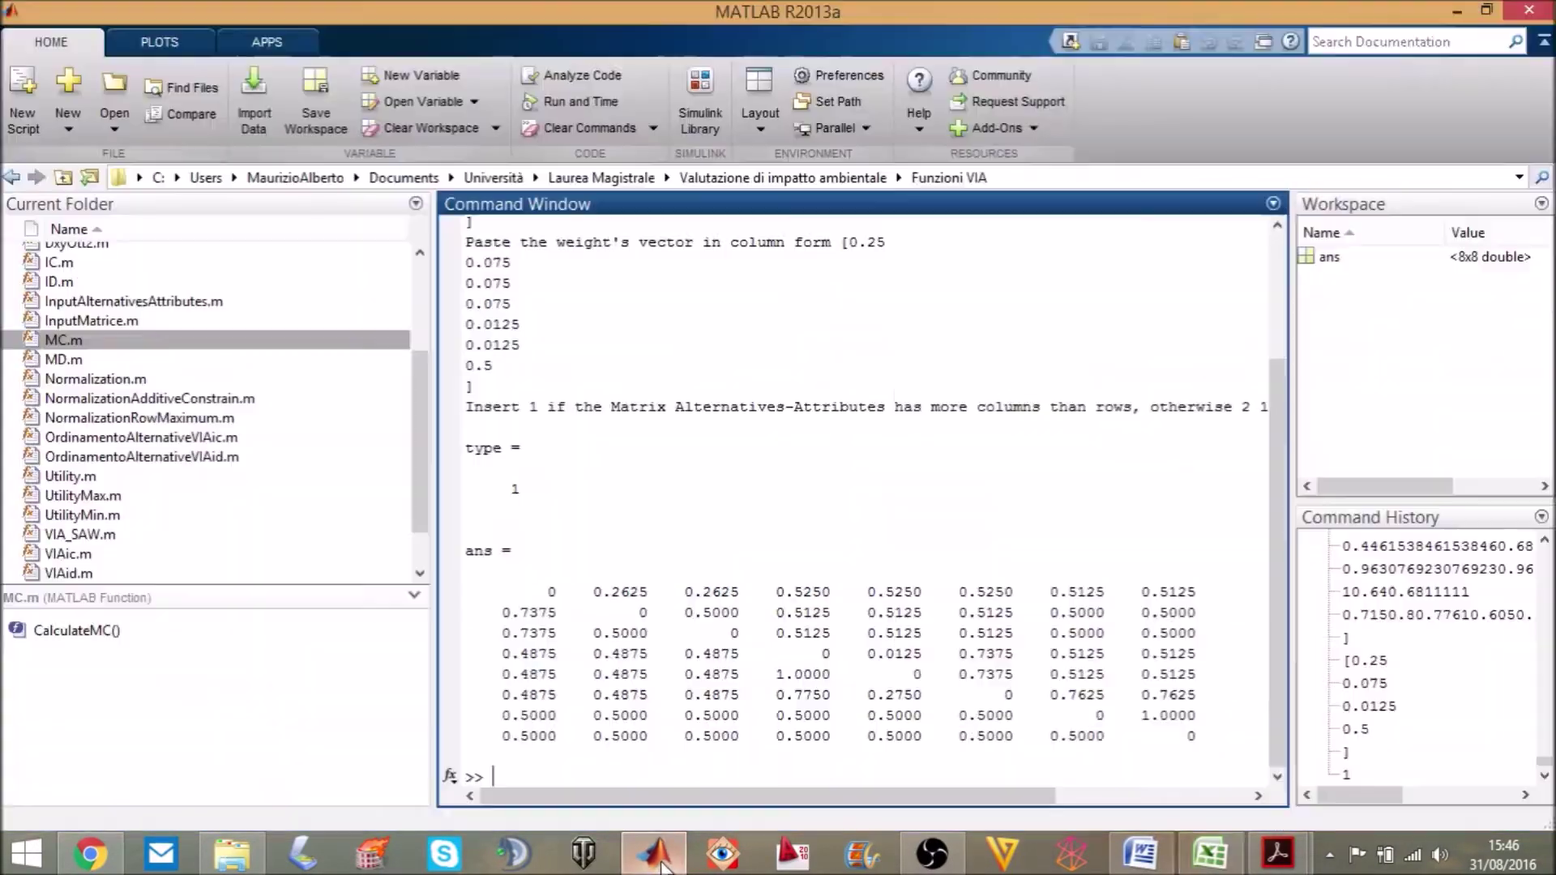
{"action": "left_click", "coordinate": [192, 519]}
{"action": "scroll", "coordinate": [192, 519], "scroll_direction": "down", "scroll_amount": 1}
{"action": "left_click", "coordinate": [94, 501]}
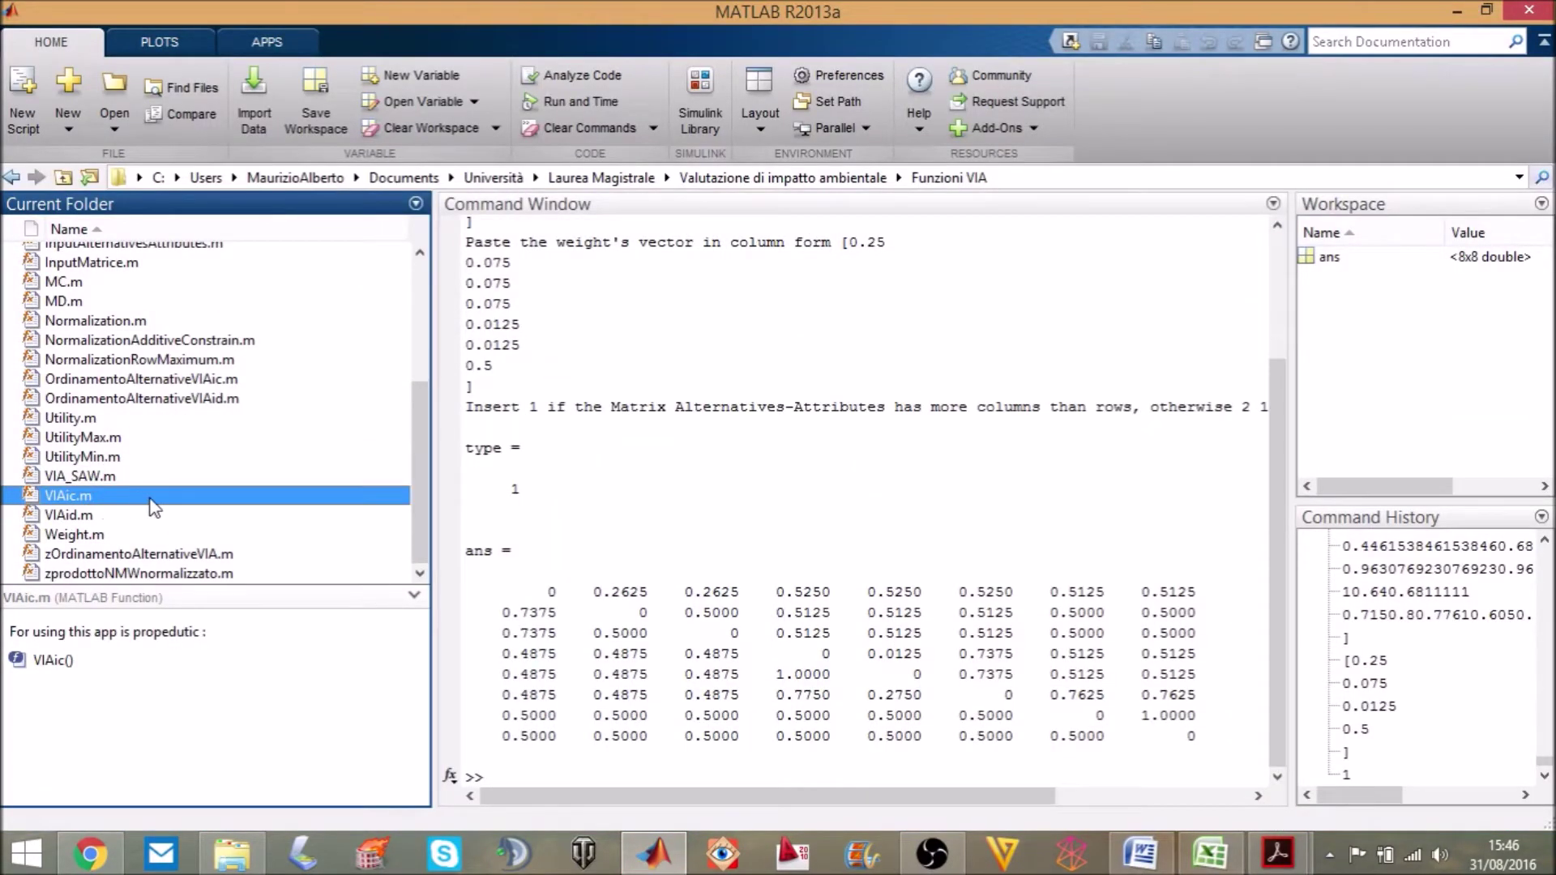
{"action": "right_click", "coordinate": [154, 508]}
{"action": "left_click", "coordinate": [250, 426]}
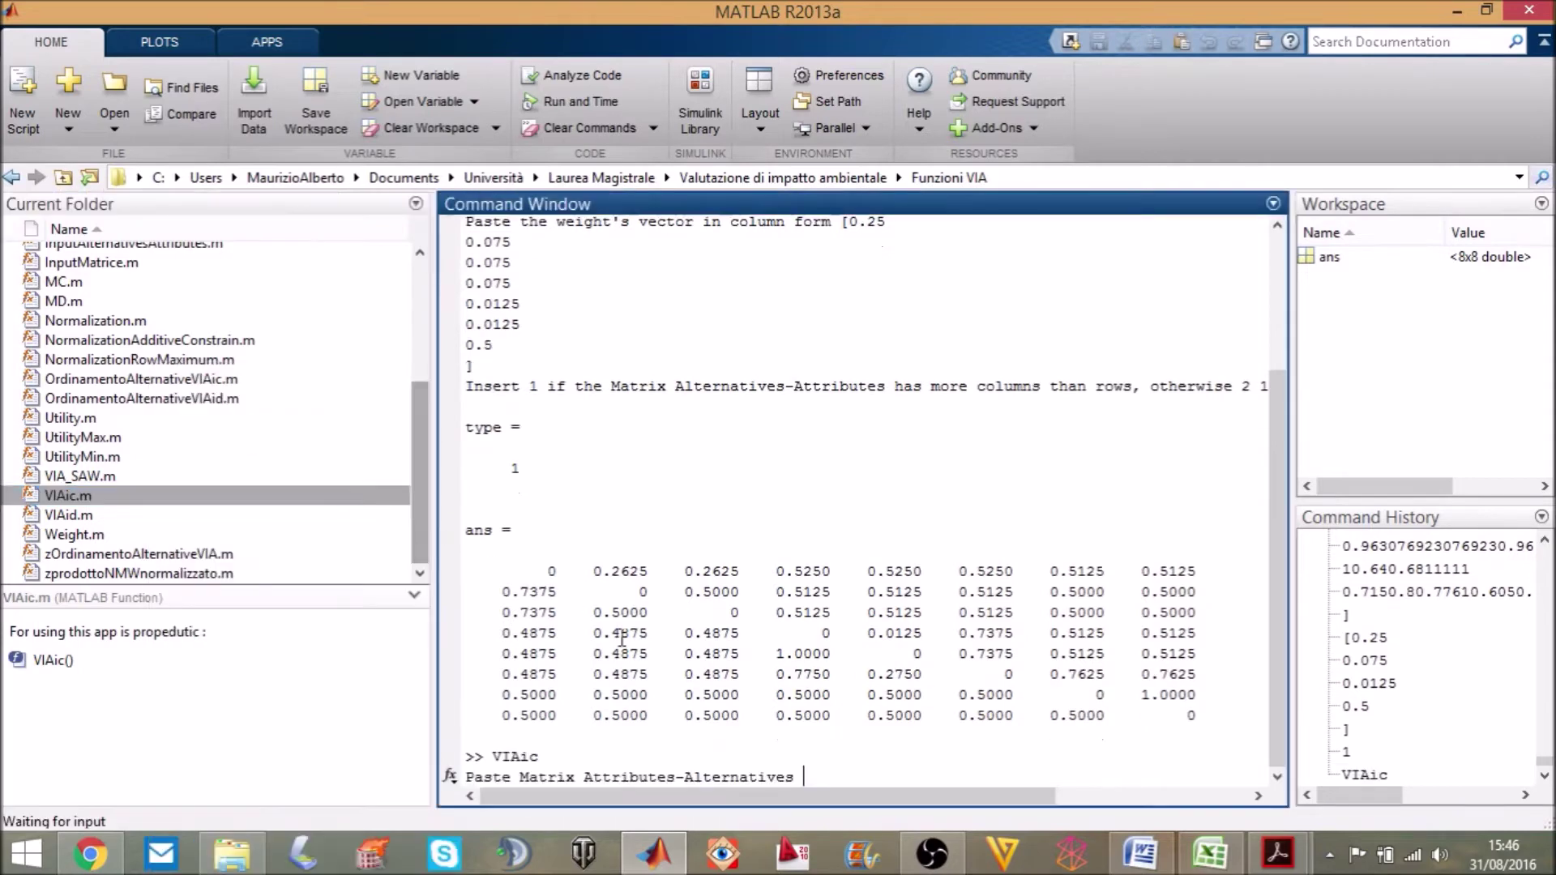
Step: Enter the alternatives-attributes matrix A2:H8 from Excel at the VIAic prompt
{"action": "left_click", "coordinate": [1208, 853]}
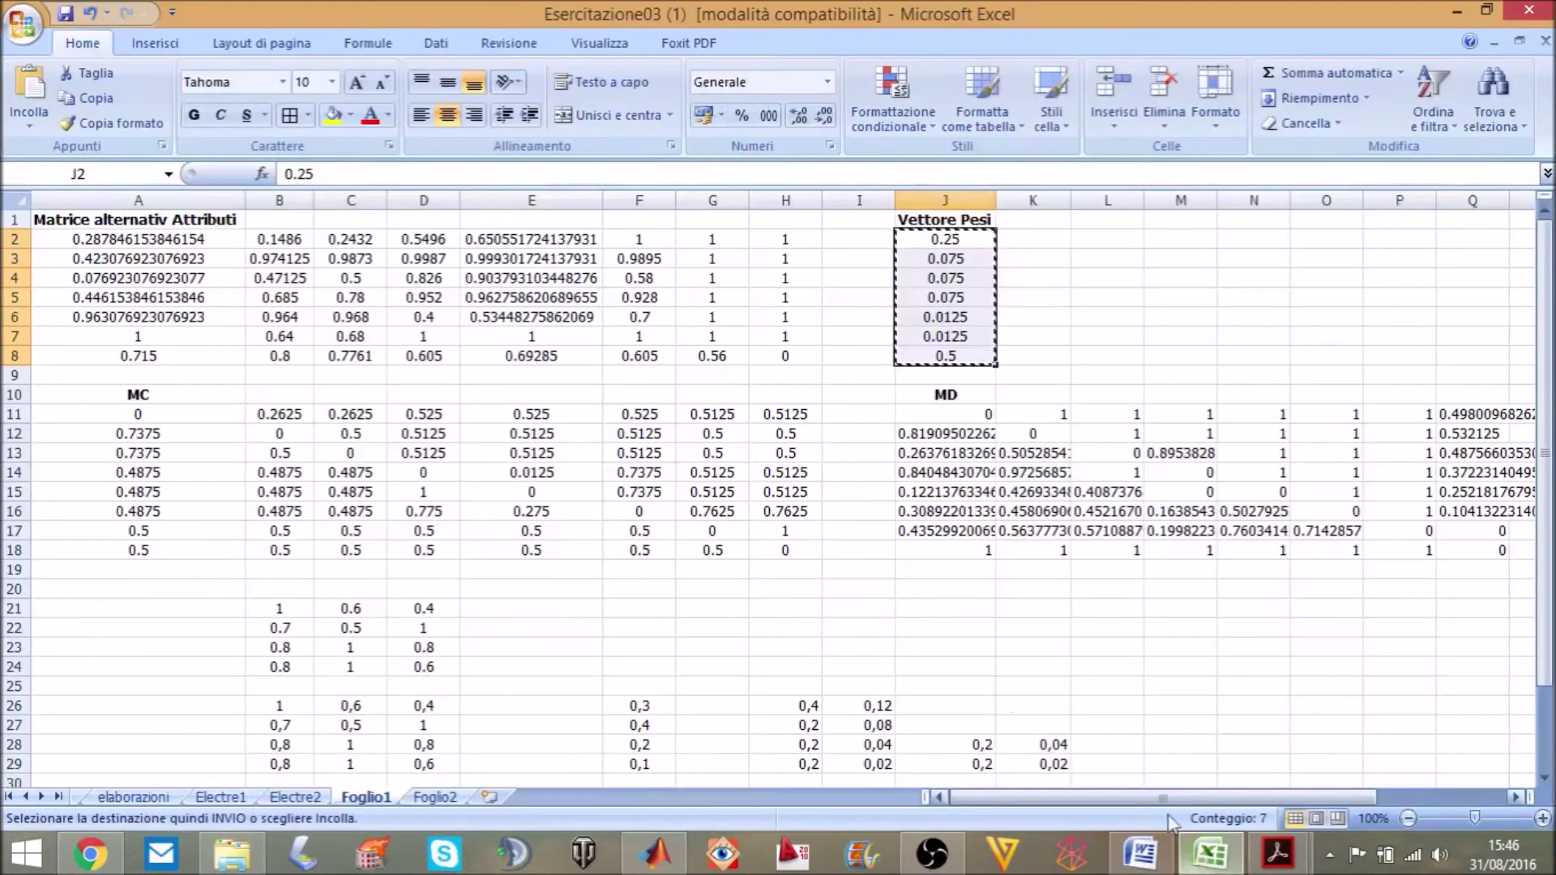
{"action": "left_click_drag", "start_coordinate": [167, 239], "coordinate": [792, 357]}
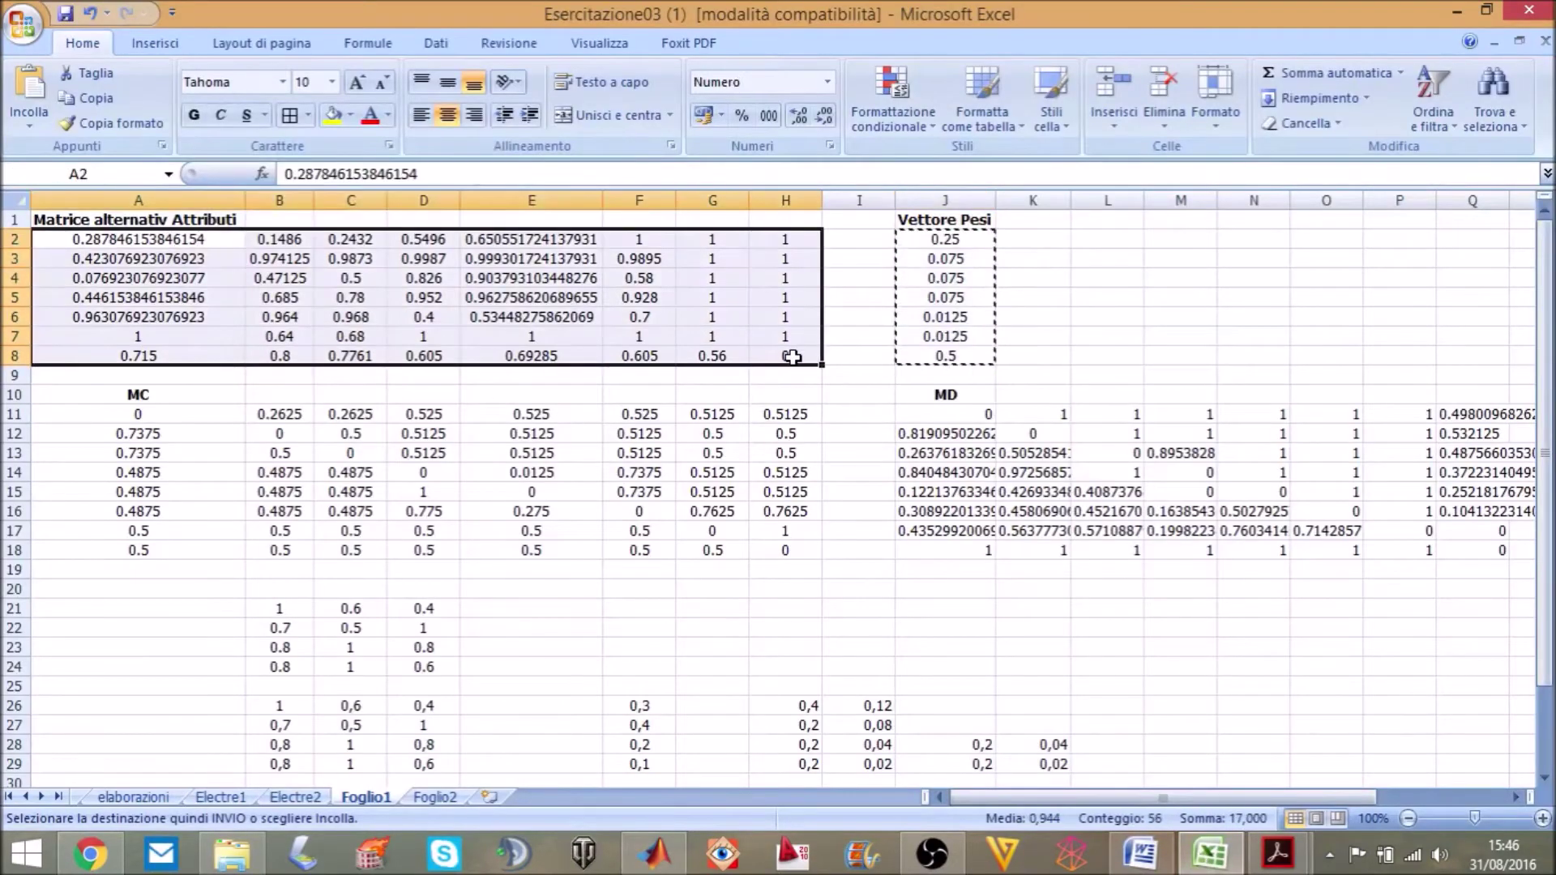
{"action": "key", "text": "ctrl+c"}
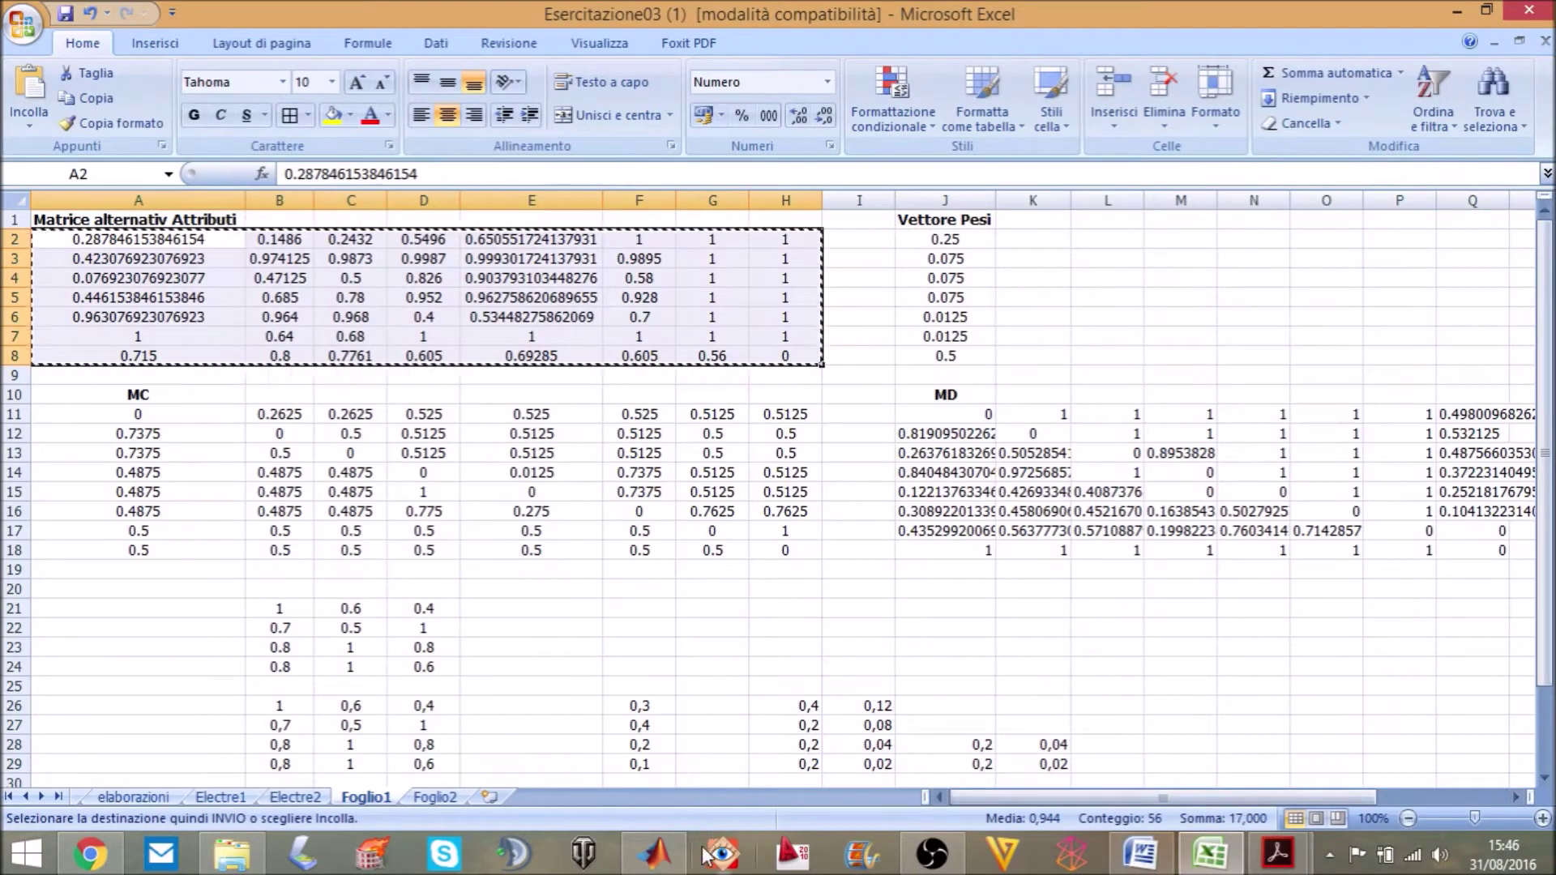
{"action": "left_click", "coordinate": [658, 853]}
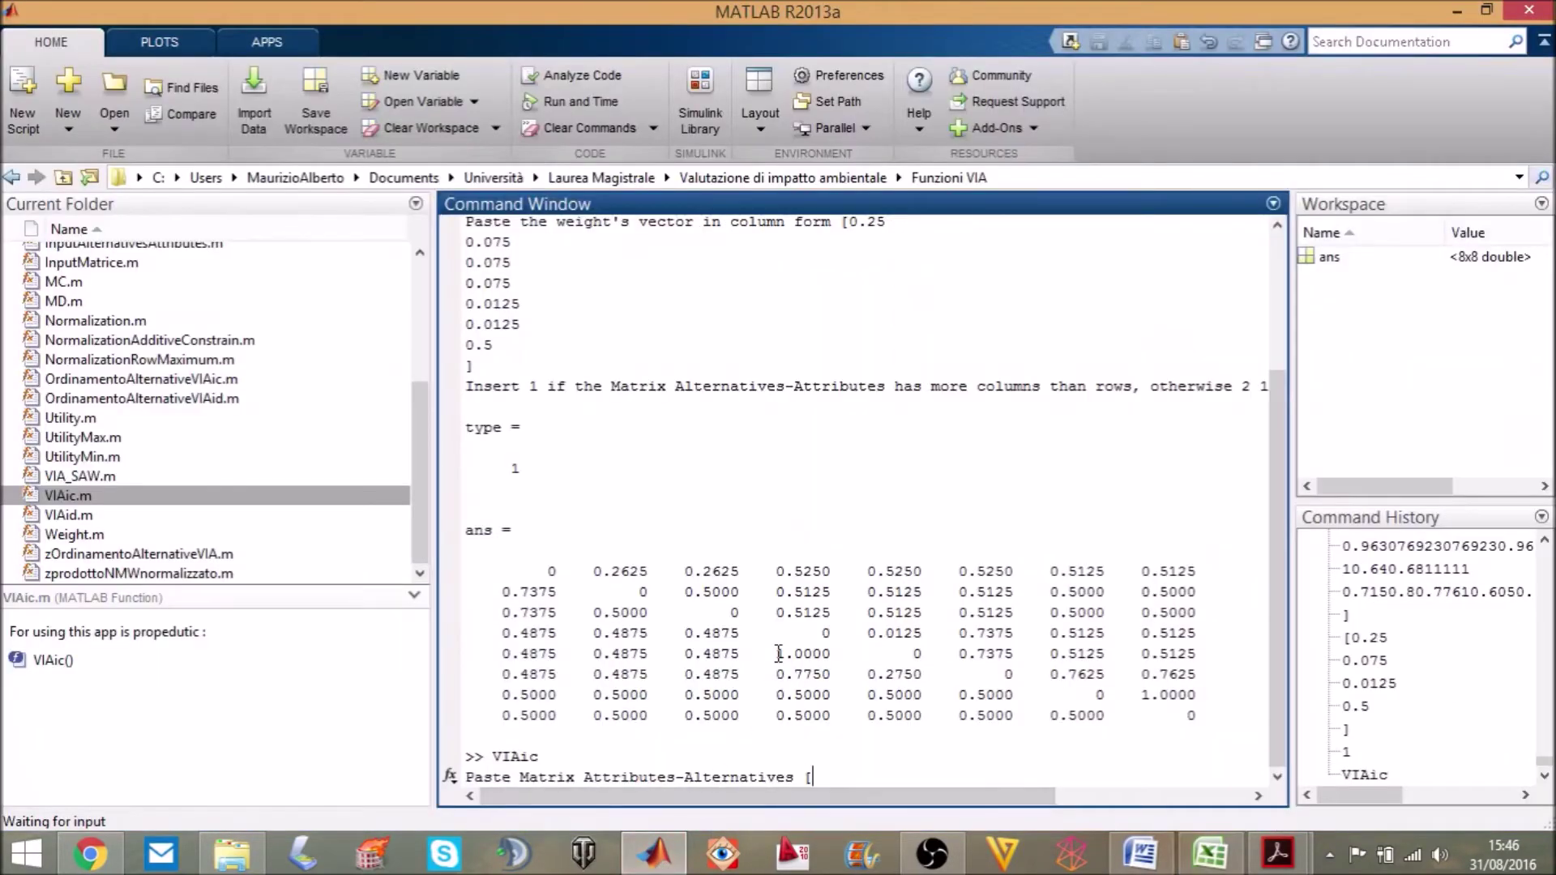
{"action": "key", "text": "ctrl+v"}
{"action": "type", "text": "]"}
{"action": "key", "text": "Return"}
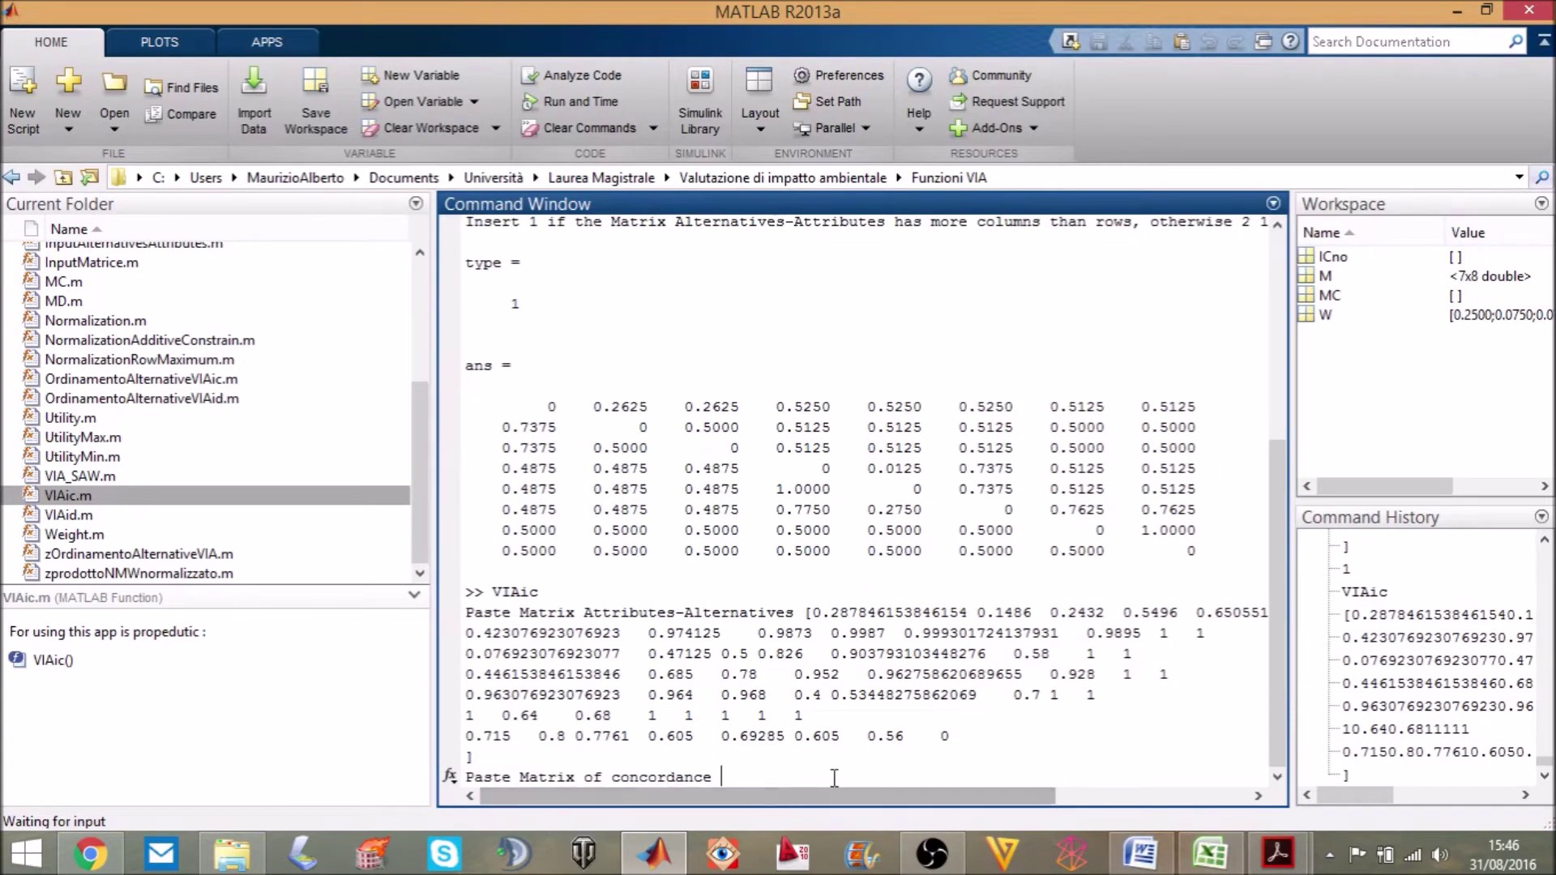
Step: Enter the MC concordance matrix A11:H18 from Excel at the next VIAic prompt
{"action": "left_click", "coordinate": [1211, 853]}
{"action": "left_click_drag", "start_coordinate": [163, 412], "coordinate": [764, 549]}
{"action": "key", "text": "ctrl+c"}
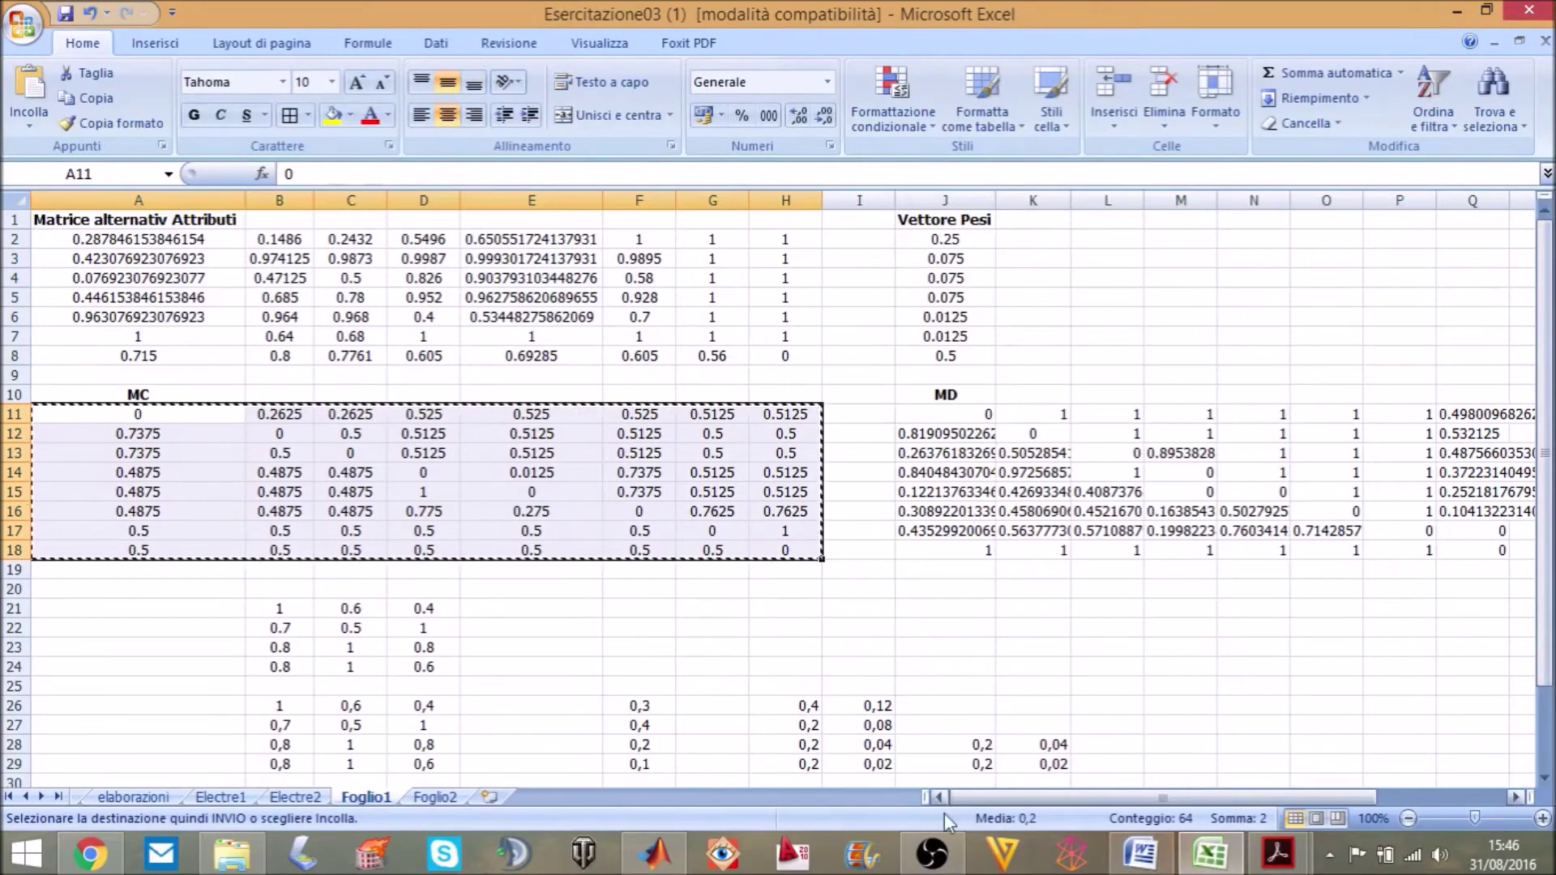
{"action": "left_click", "coordinate": [676, 852]}
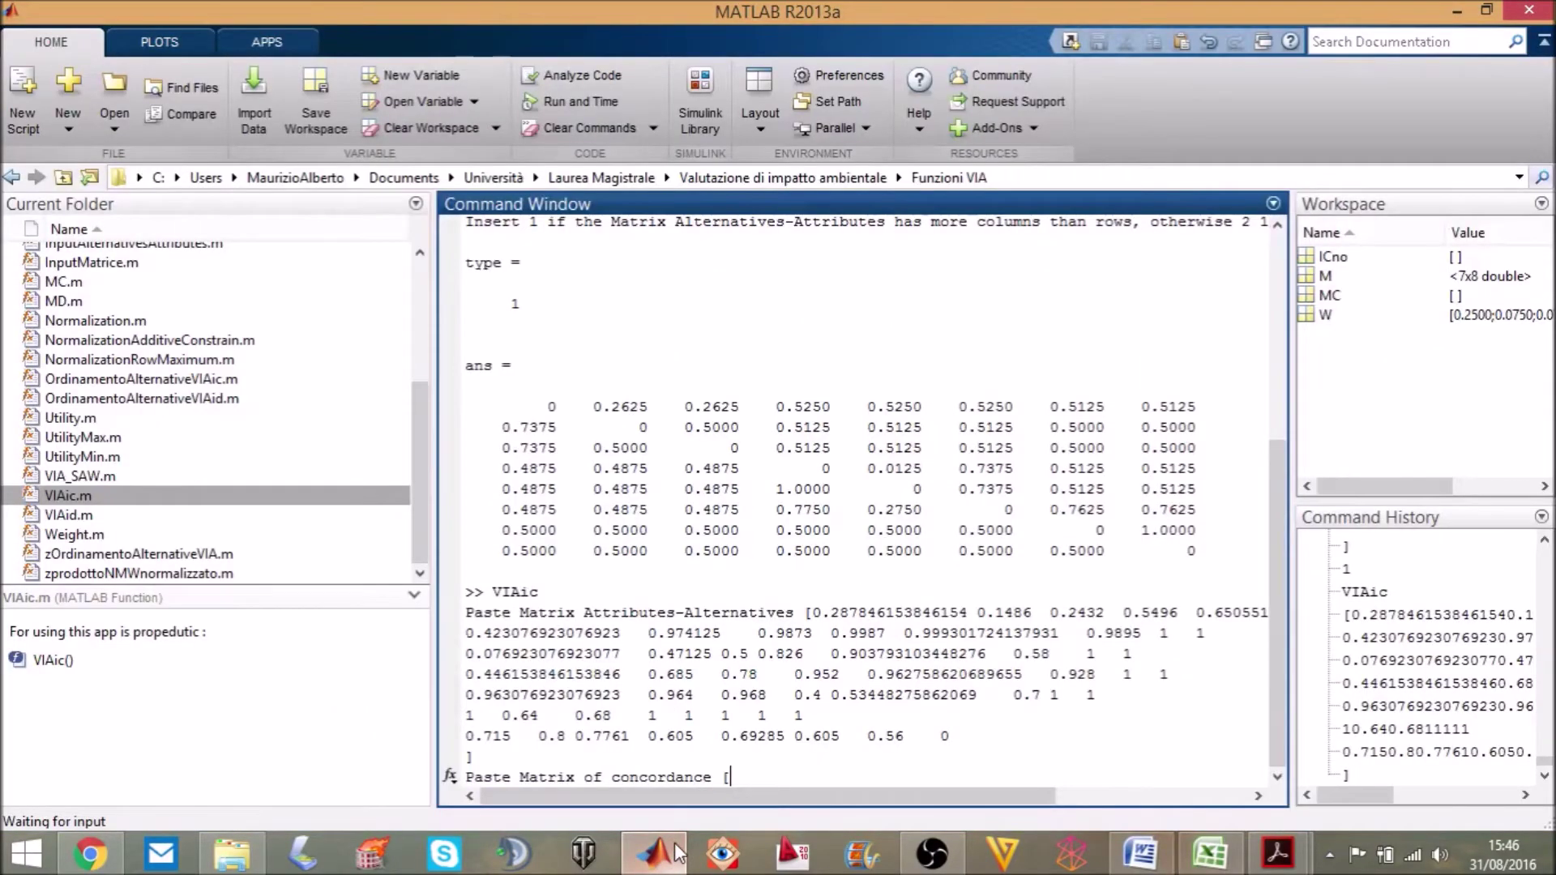
{"action": "key", "text": "ctrl+v"}
{"action": "type", "text": "]"}
{"action": "key", "text": "Return"}
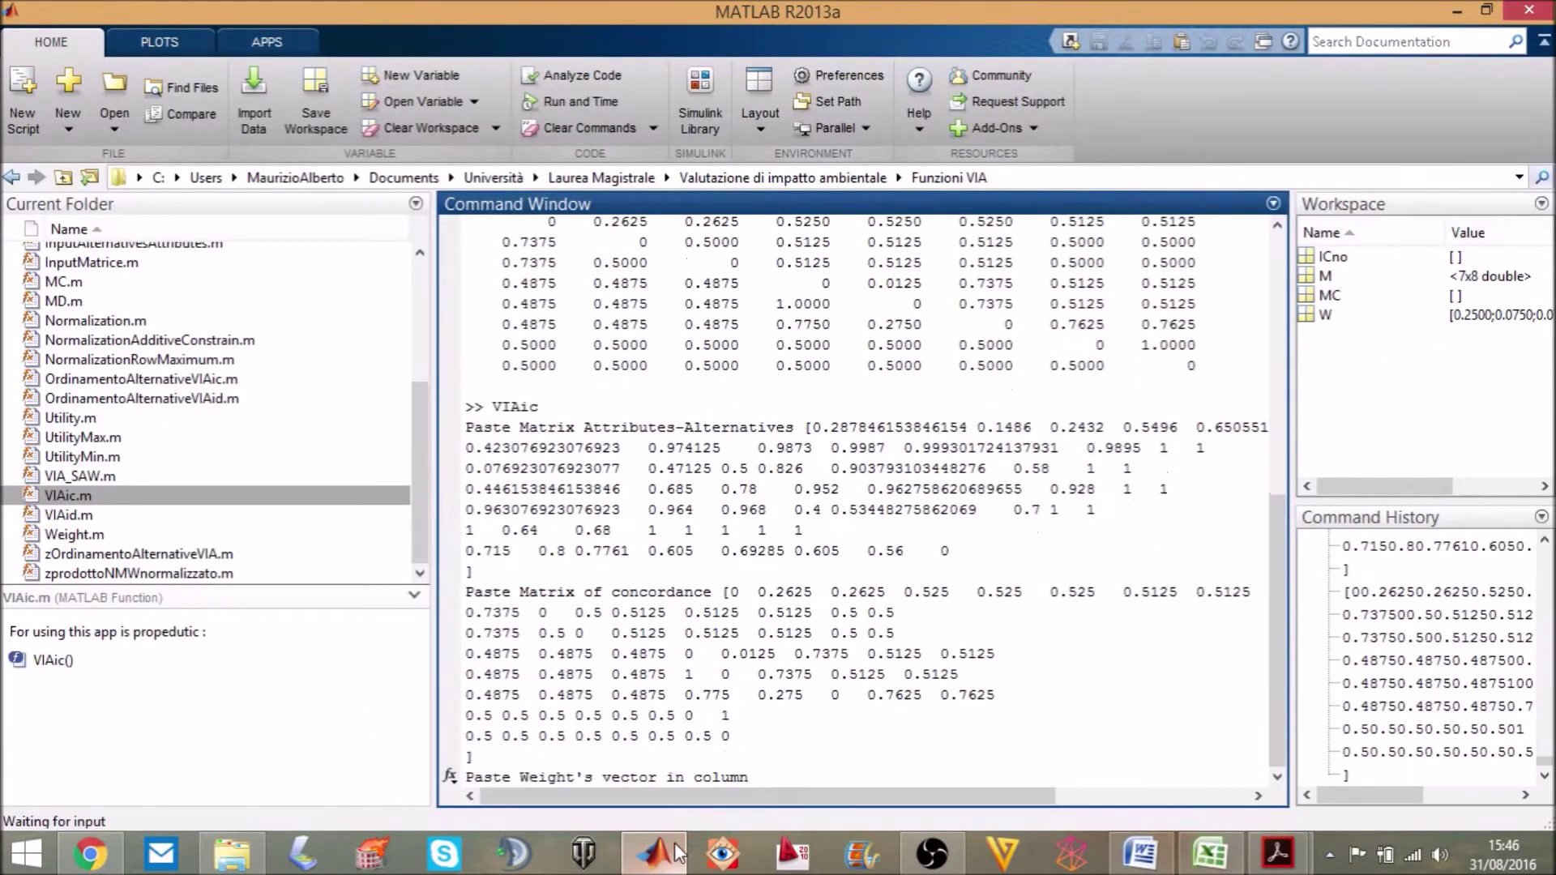
Step: Enter the Vettore Pesi weights J2:J8 so VIAic ranks alternative 5 best
{"action": "left_click", "coordinate": [1210, 853]}
{"action": "left_click_drag", "start_coordinate": [942, 239], "coordinate": [945, 357]}
{"action": "key", "text": "ctrl+c"}
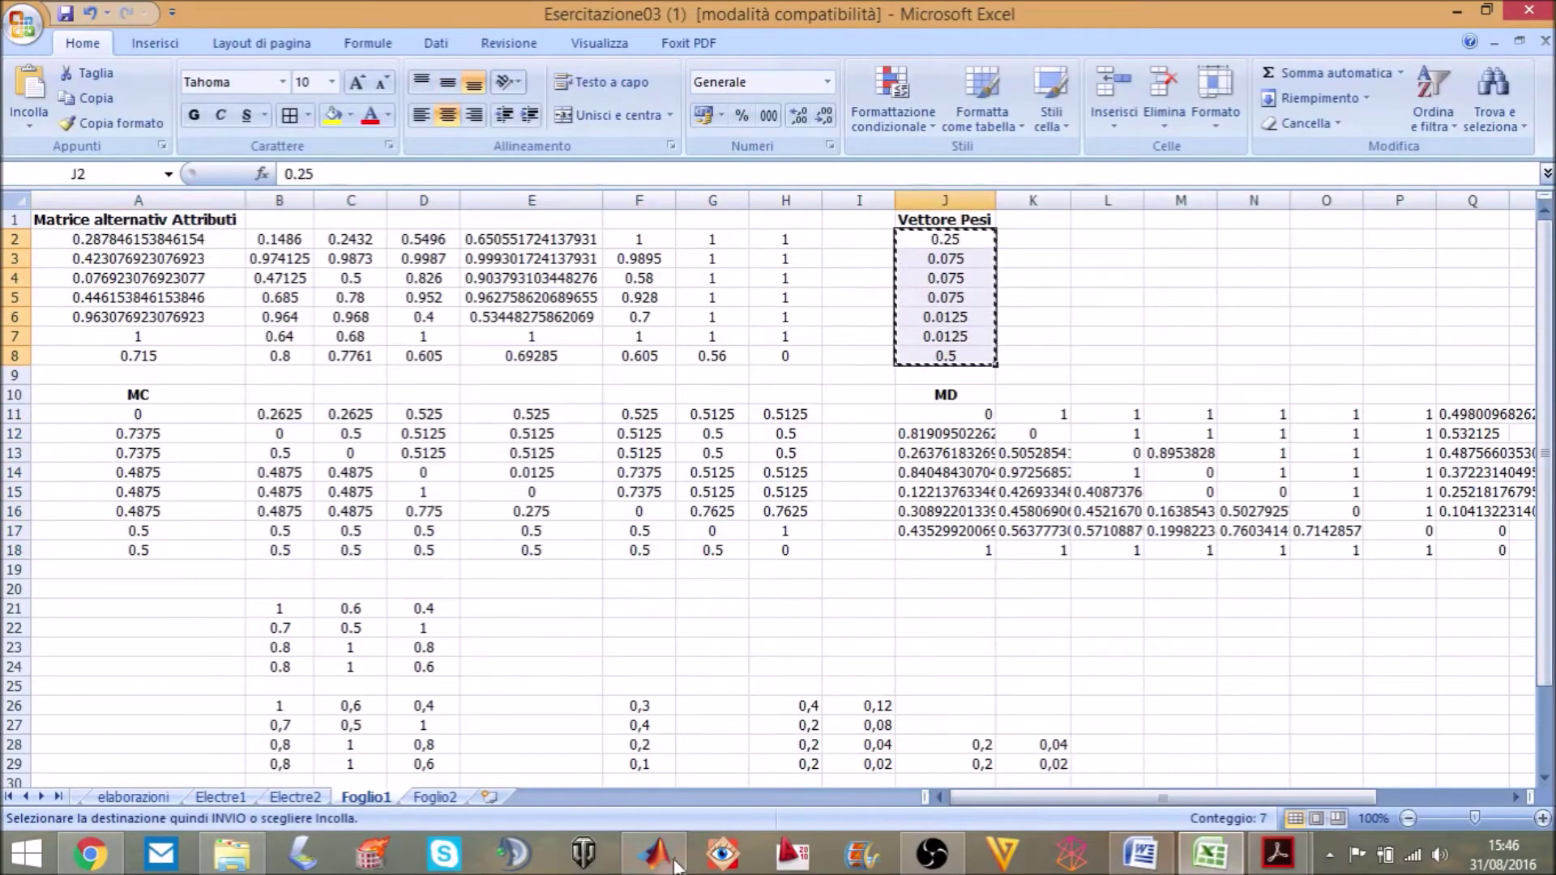
{"action": "left_click", "coordinate": [658, 853]}
{"action": "type", "text": "["}
{"action": "key", "text": "ctrl+v"}
{"action": "type", "text": "]"}
{"action": "key", "text": "Return"}
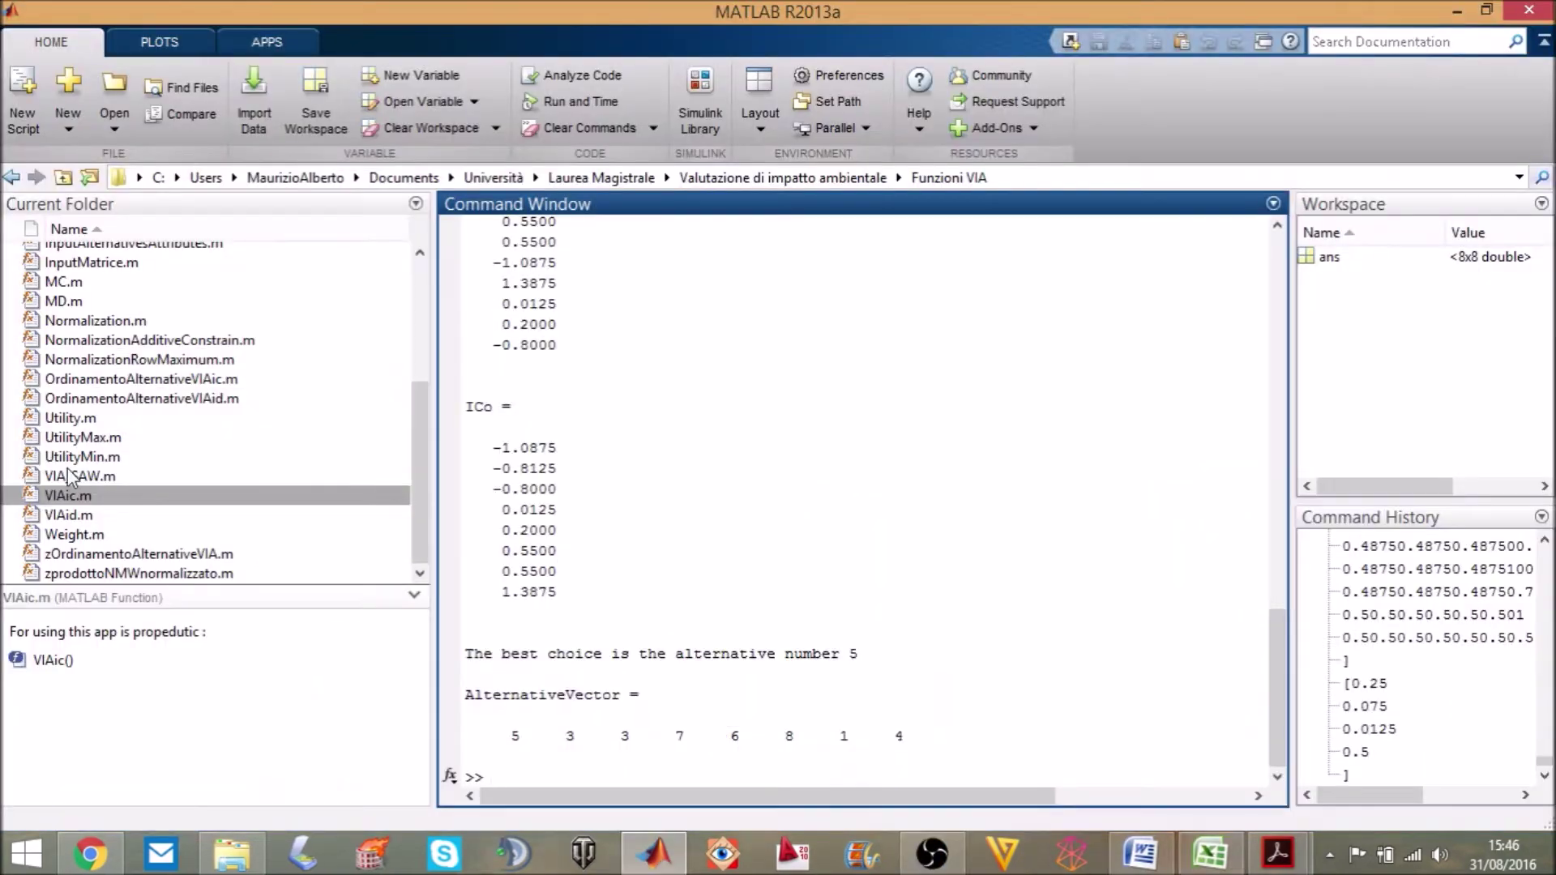
{"action": "left_click", "coordinate": [122, 517]}
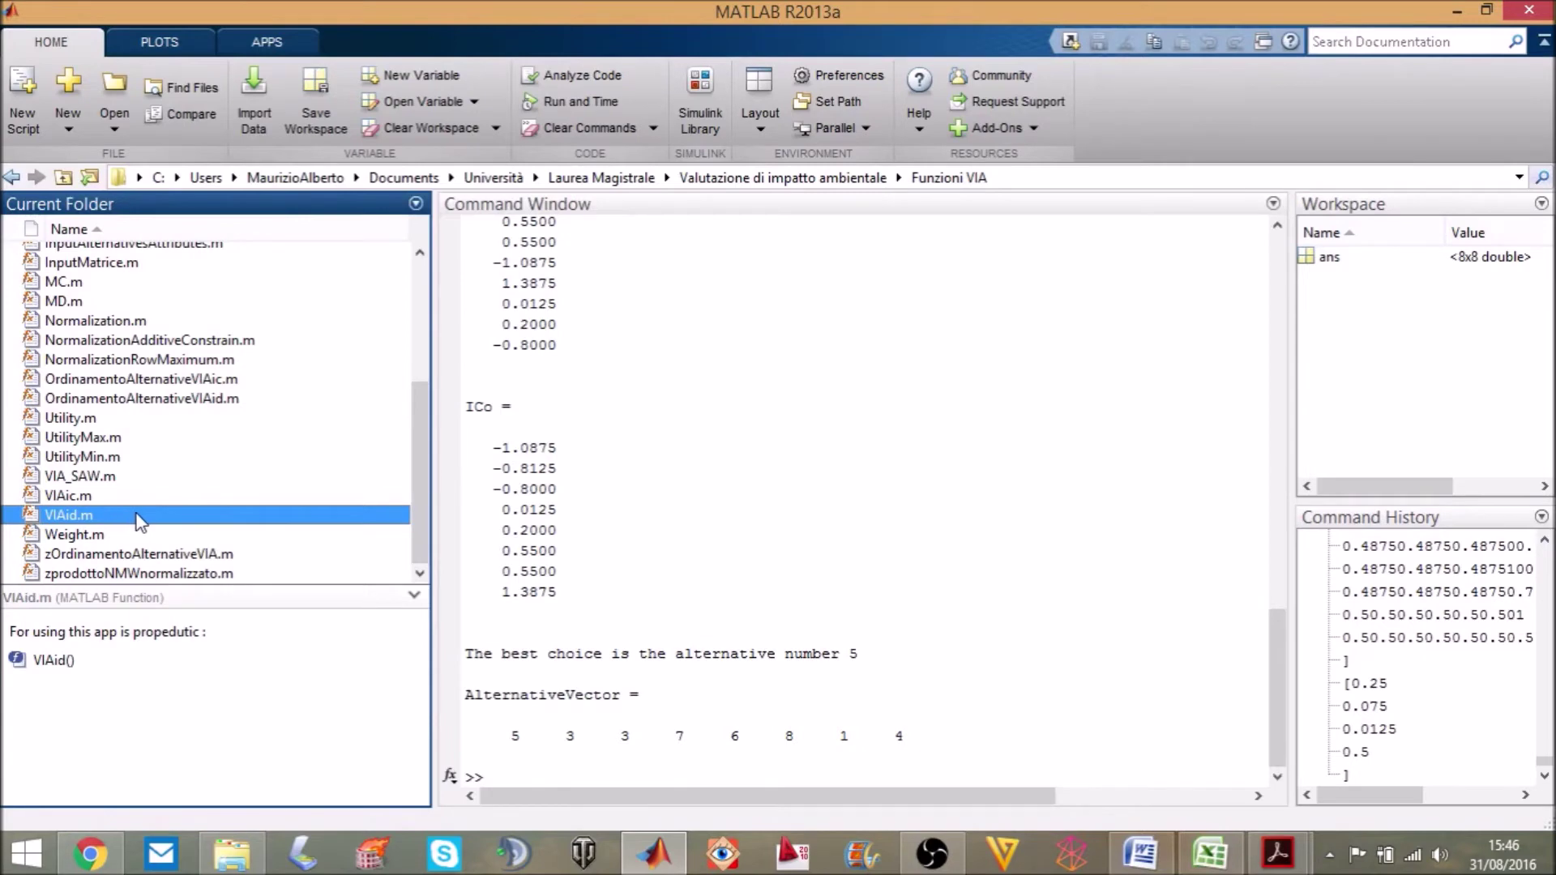
Step: Run the VIAid.m discordance function from MATLAB's Current Folder
{"action": "right_click", "coordinate": [137, 515]}
{"action": "left_click", "coordinate": [227, 427]}
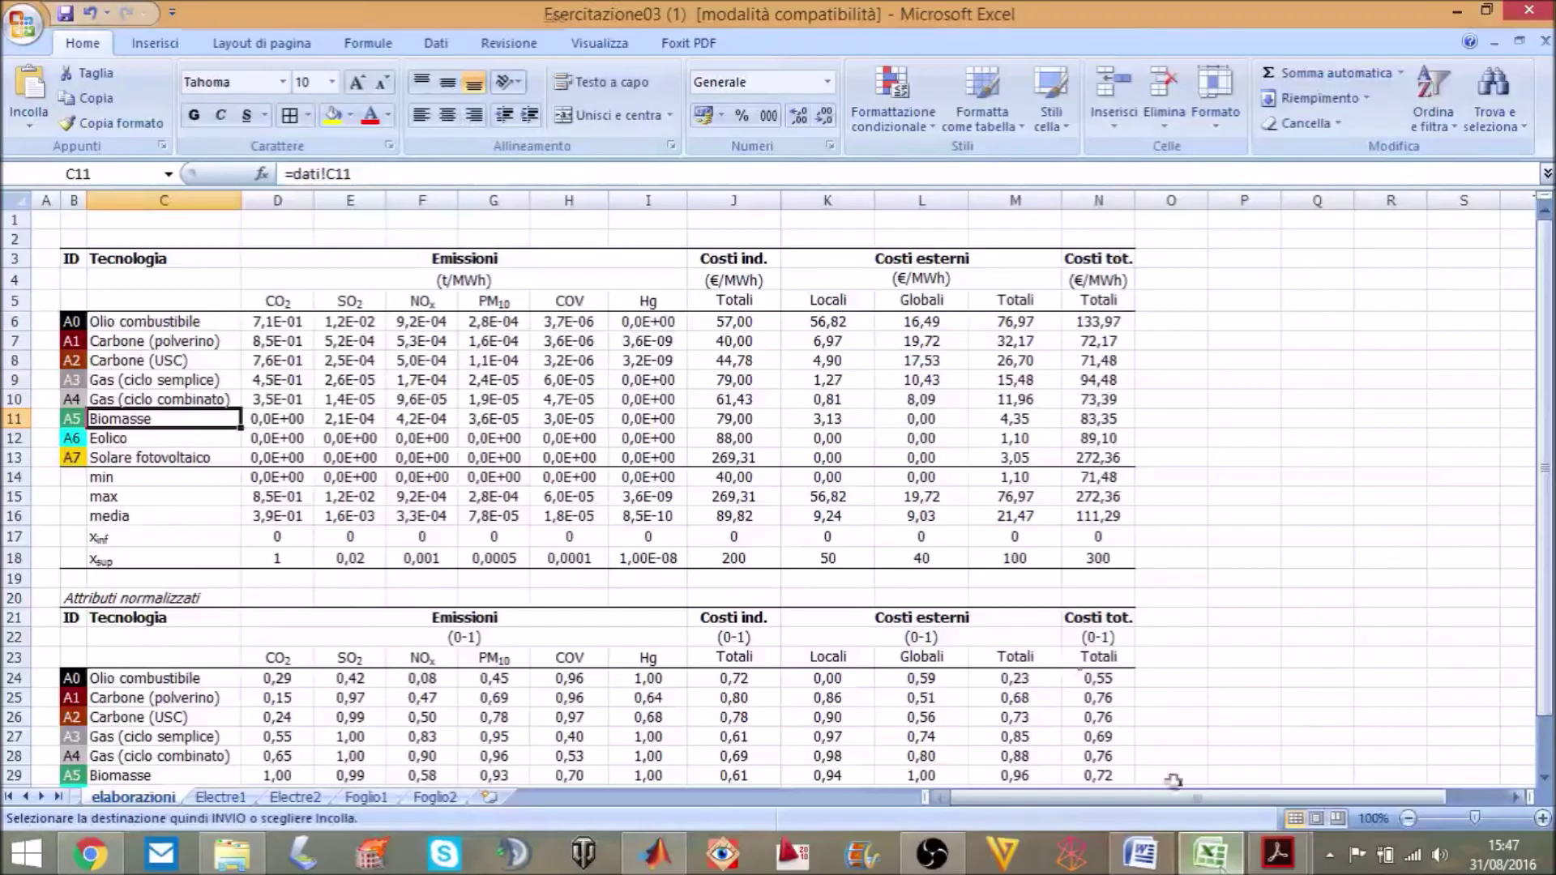
{"action": "left_click", "coordinate": [1210, 853]}
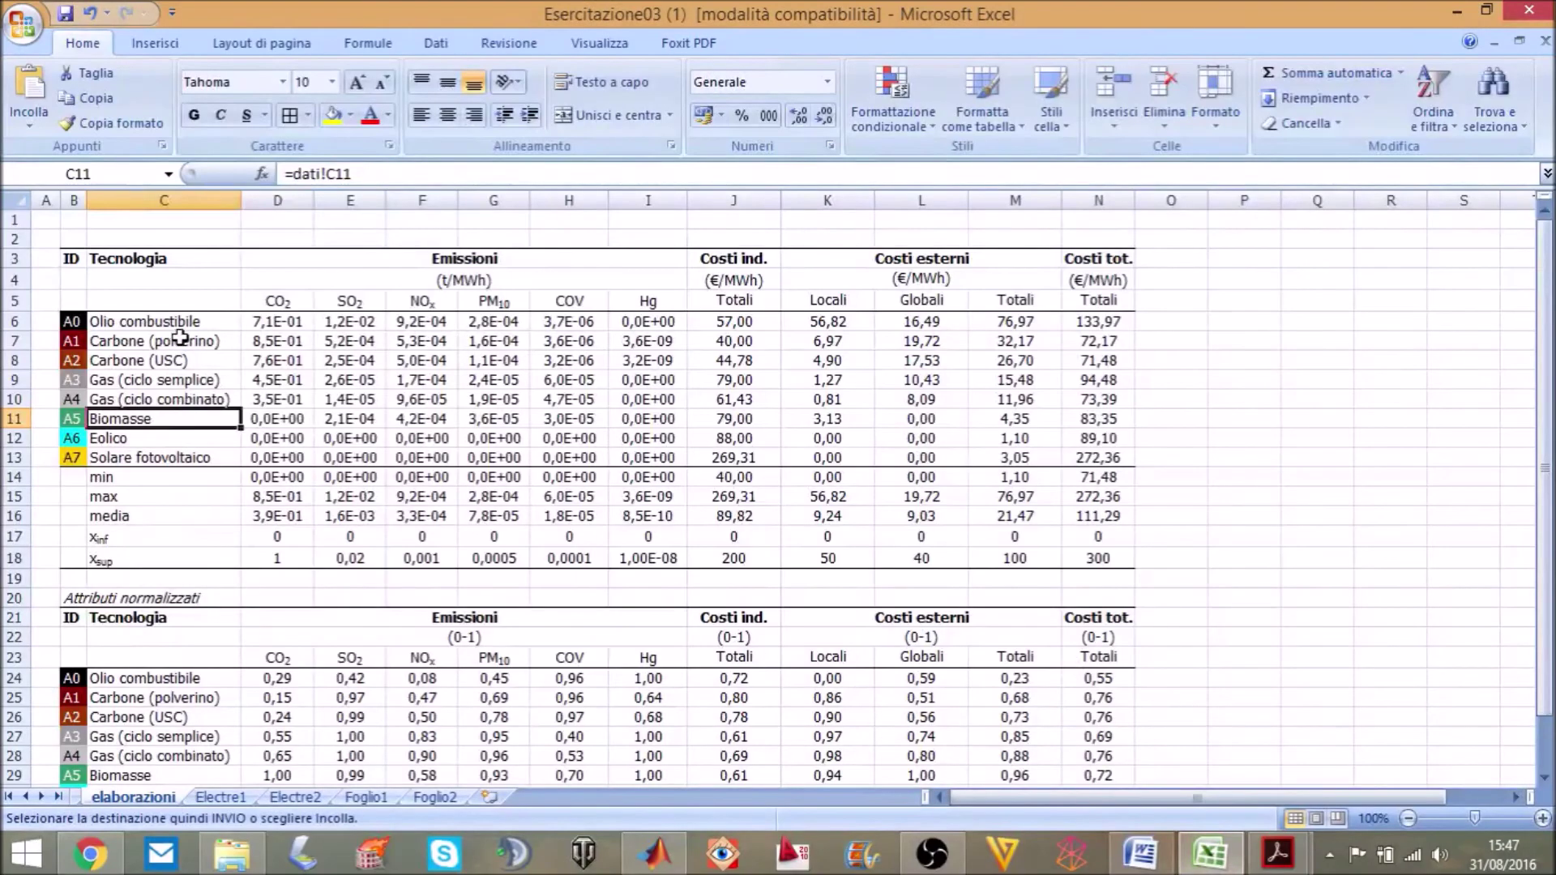
{"action": "left_click", "coordinate": [671, 864]}
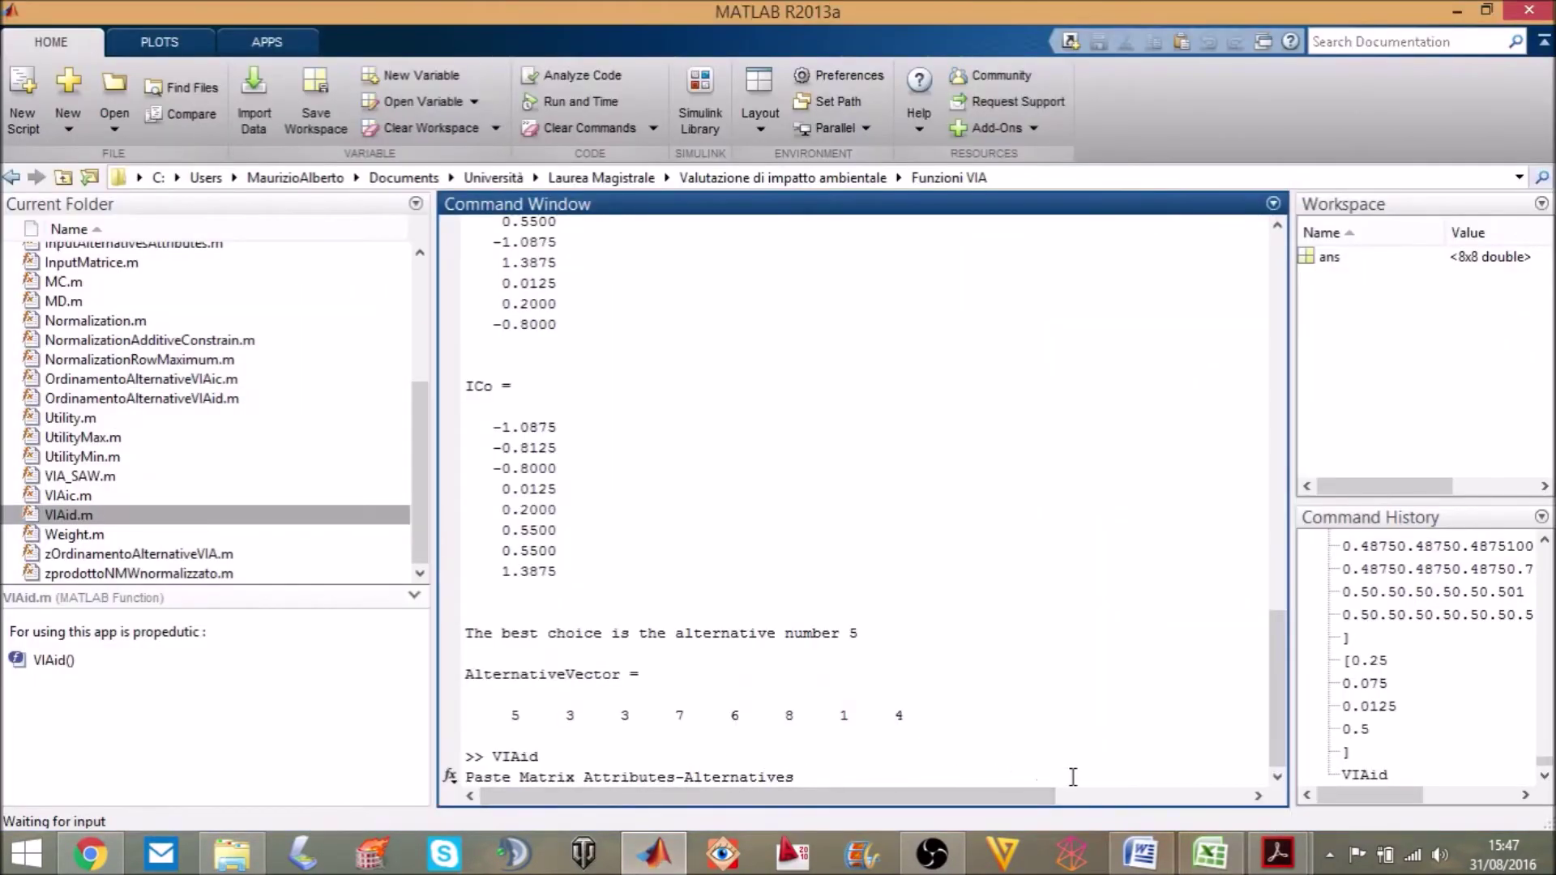
Step: Switch to Excel's Foglio1 sheet and select the attributes matrix A2:H8
{"action": "mouse_move", "coordinate": [1217, 865]}
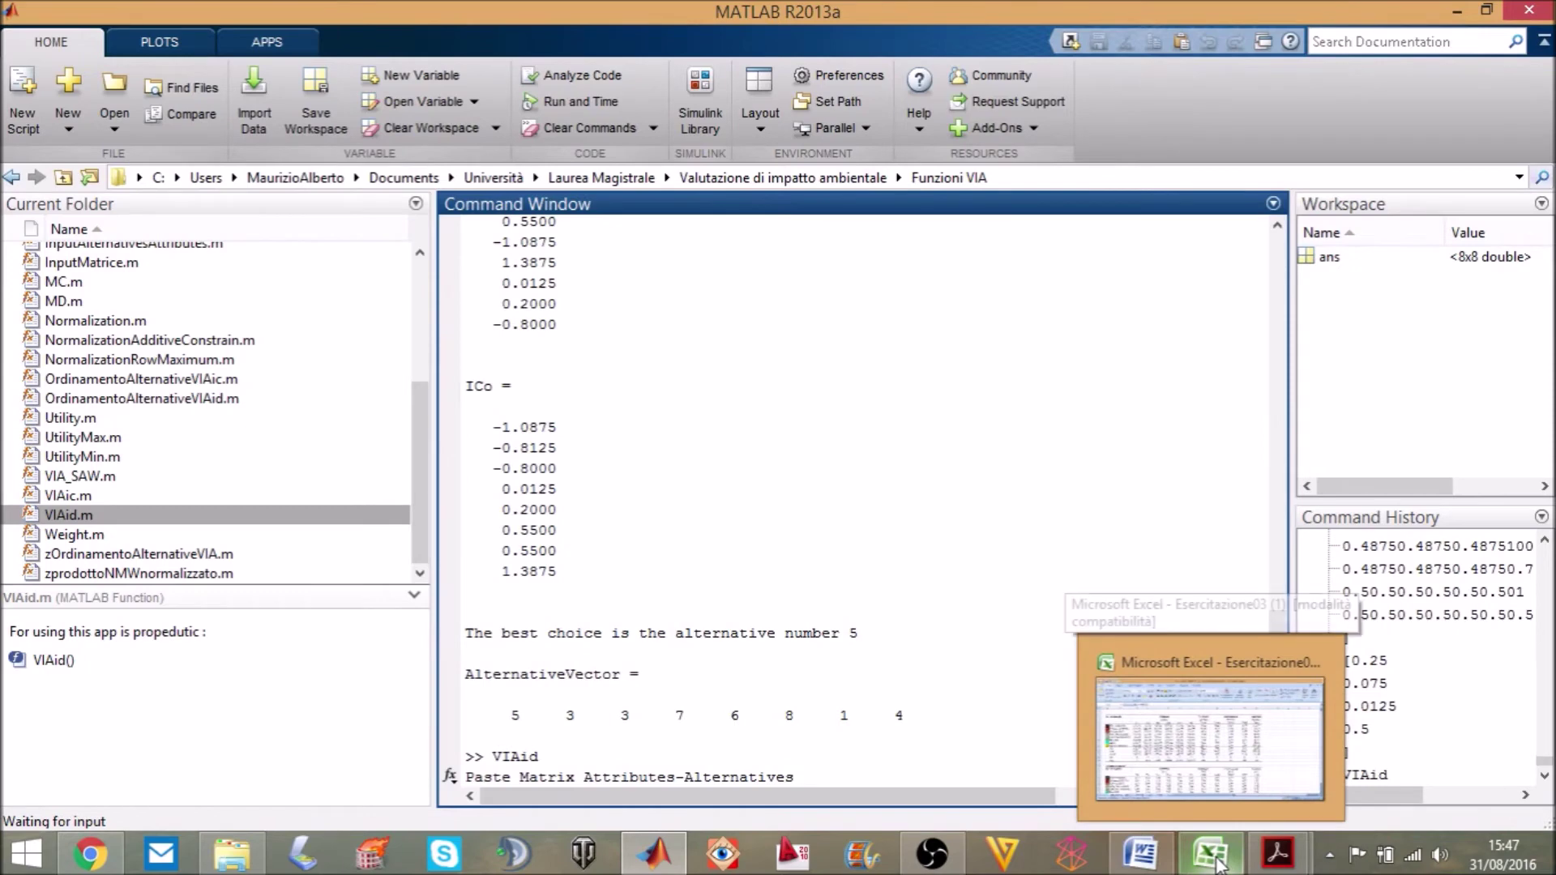
{"action": "left_click", "coordinate": [1217, 866]}
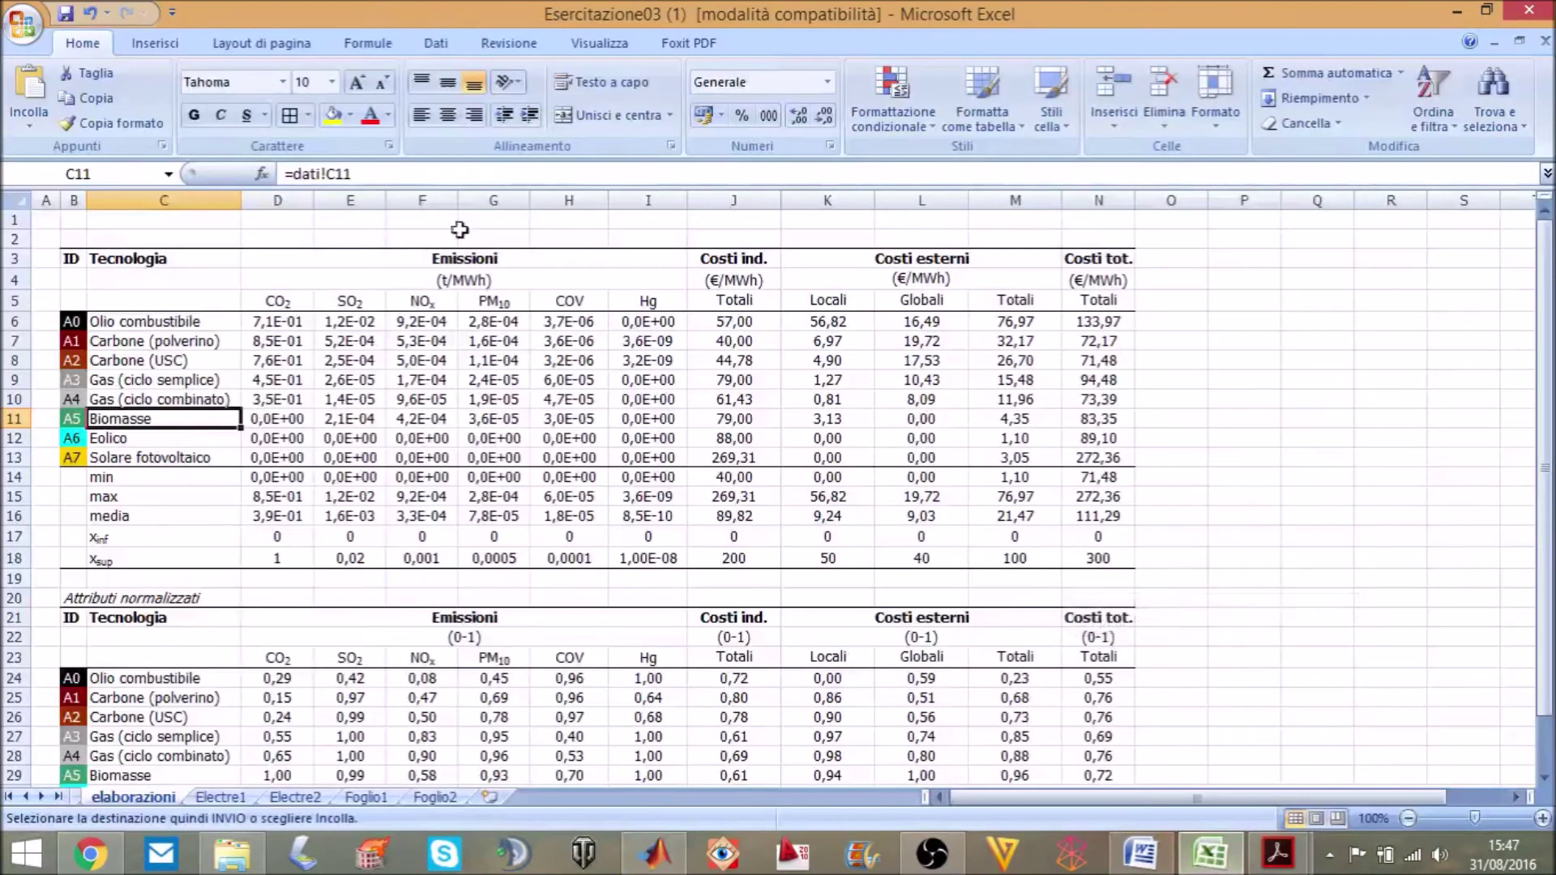
{"action": "left_click", "coordinate": [365, 797]}
{"action": "left_click_drag", "start_coordinate": [148, 235], "coordinate": [785, 357]}
Step: Enter the copied attributes matrix A2:H8 in brackets at the VIAid prompt
{"action": "key", "text": "ctrl+c"}
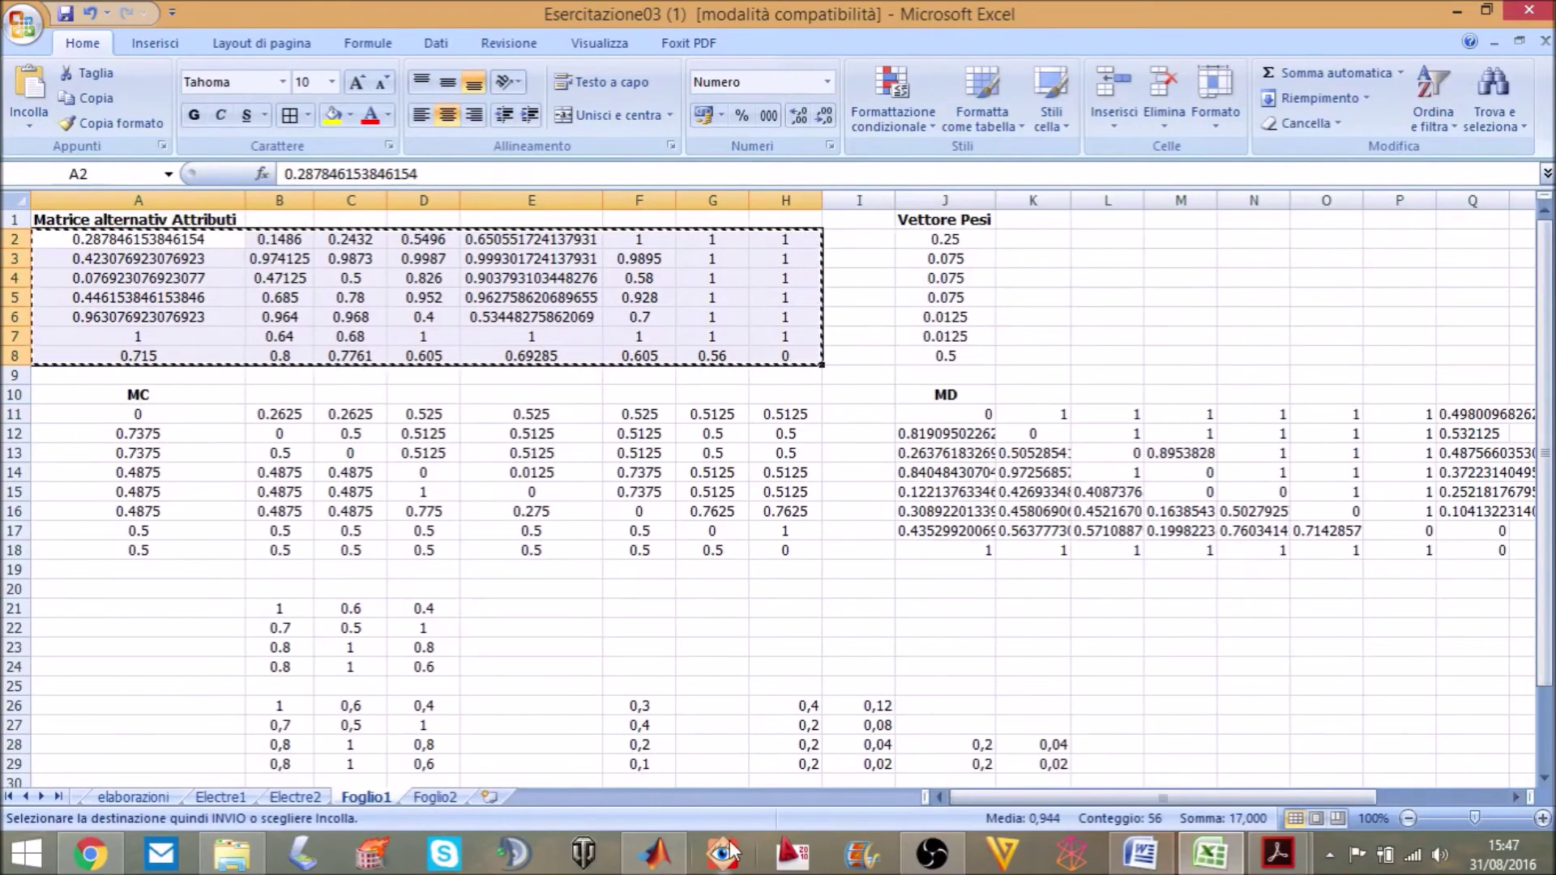
{"action": "key", "text": "alt+Tab"}
{"action": "type", "text": "["}
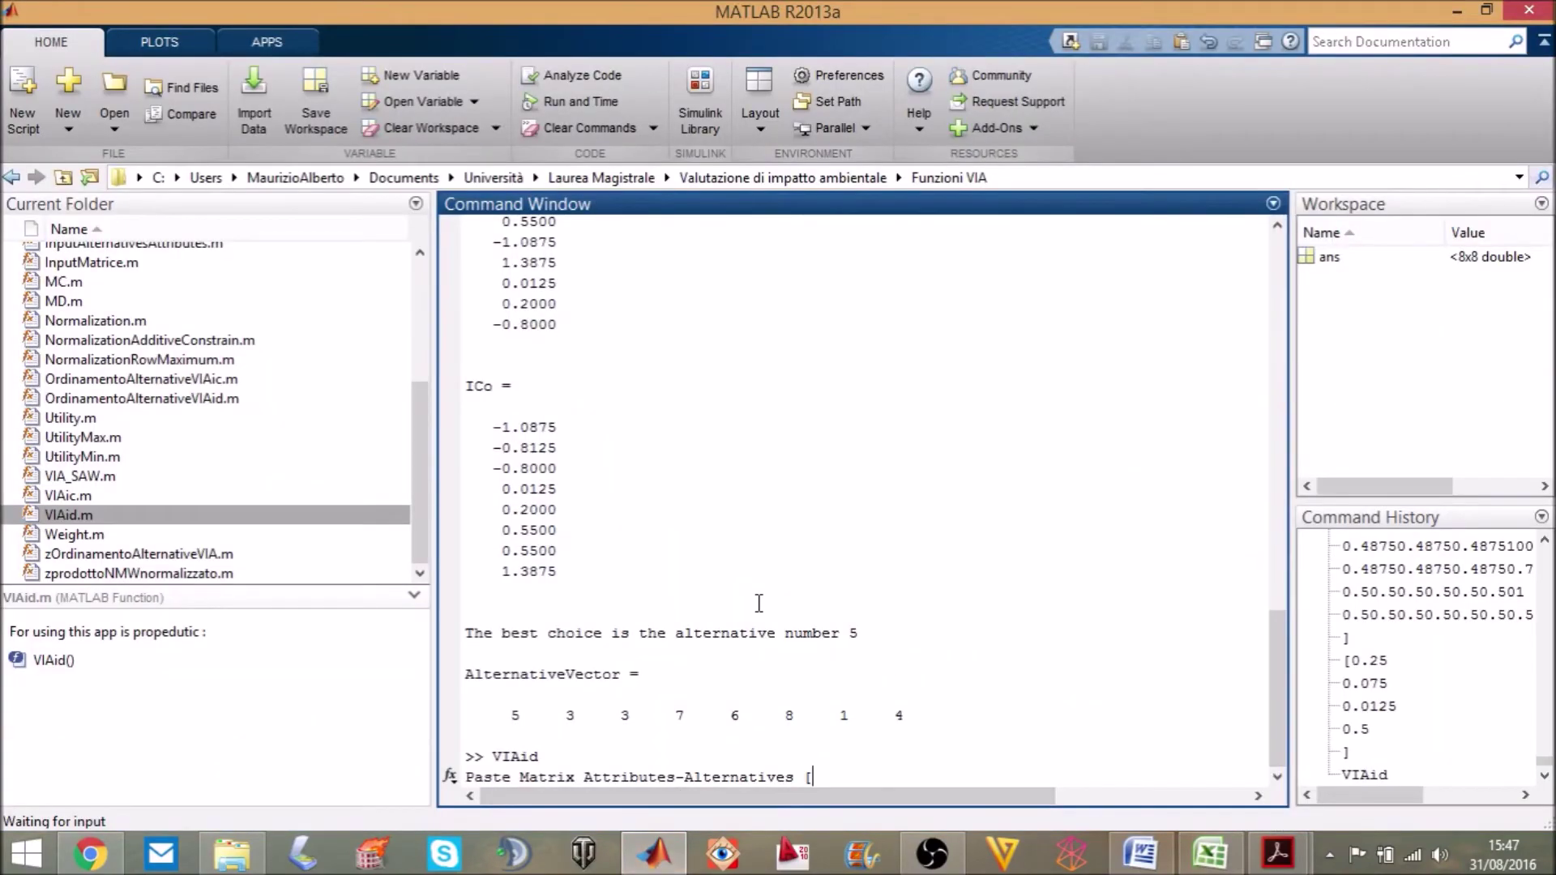
{"action": "key", "text": "ctrl+v"}
{"action": "type", "text": "]"}
{"action": "key", "text": "Return"}
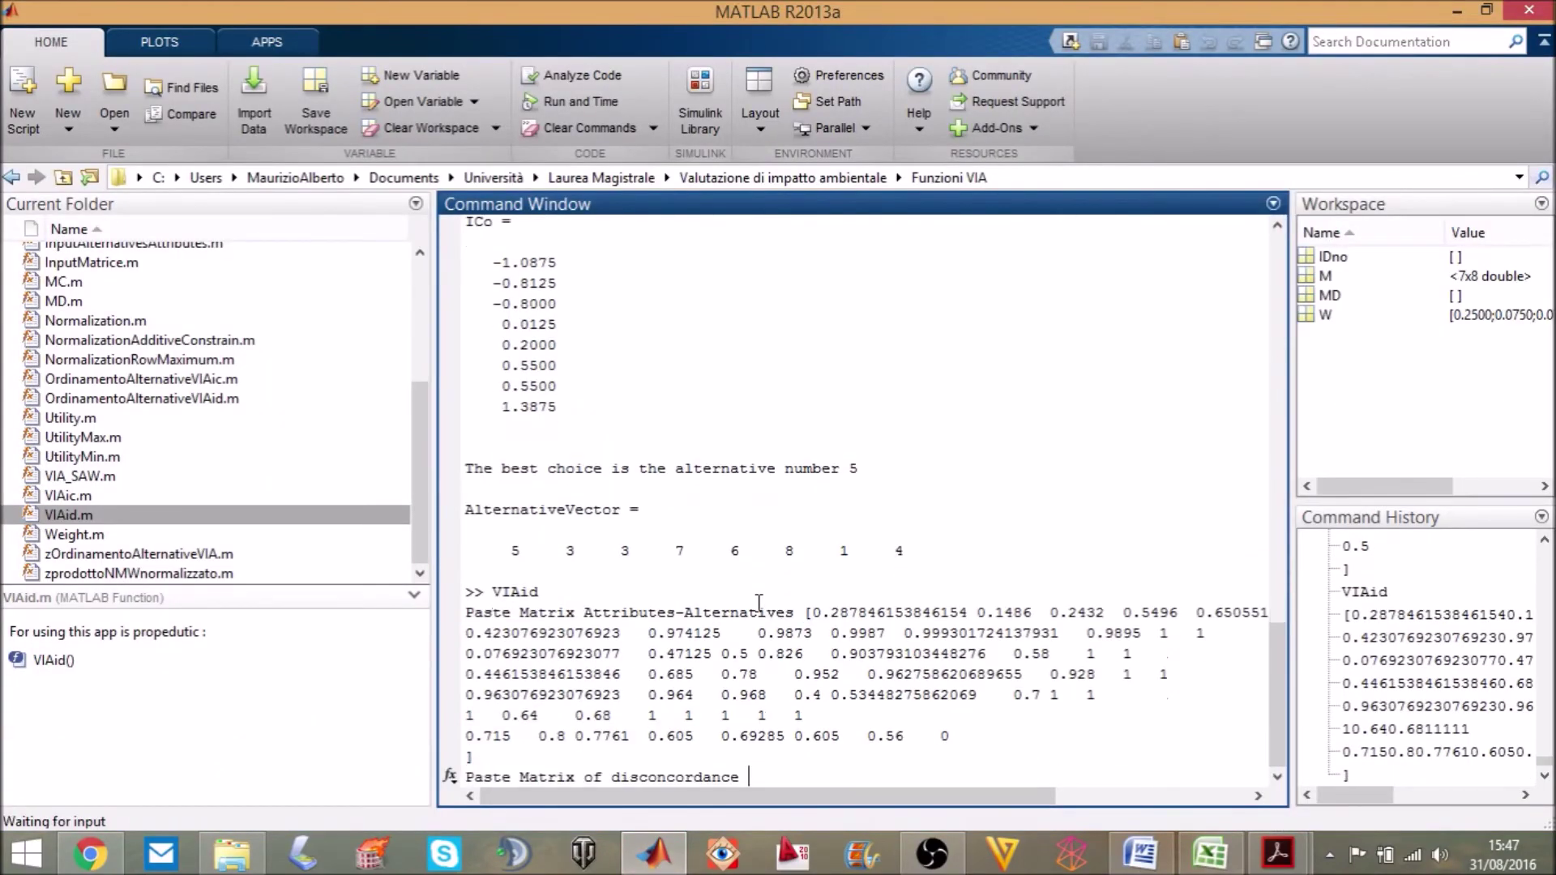
Step: Copy the MD discordance matrix J11:Q18 from Excel and enter it at the VIAid prompt
{"action": "left_click", "coordinate": [1208, 853]}
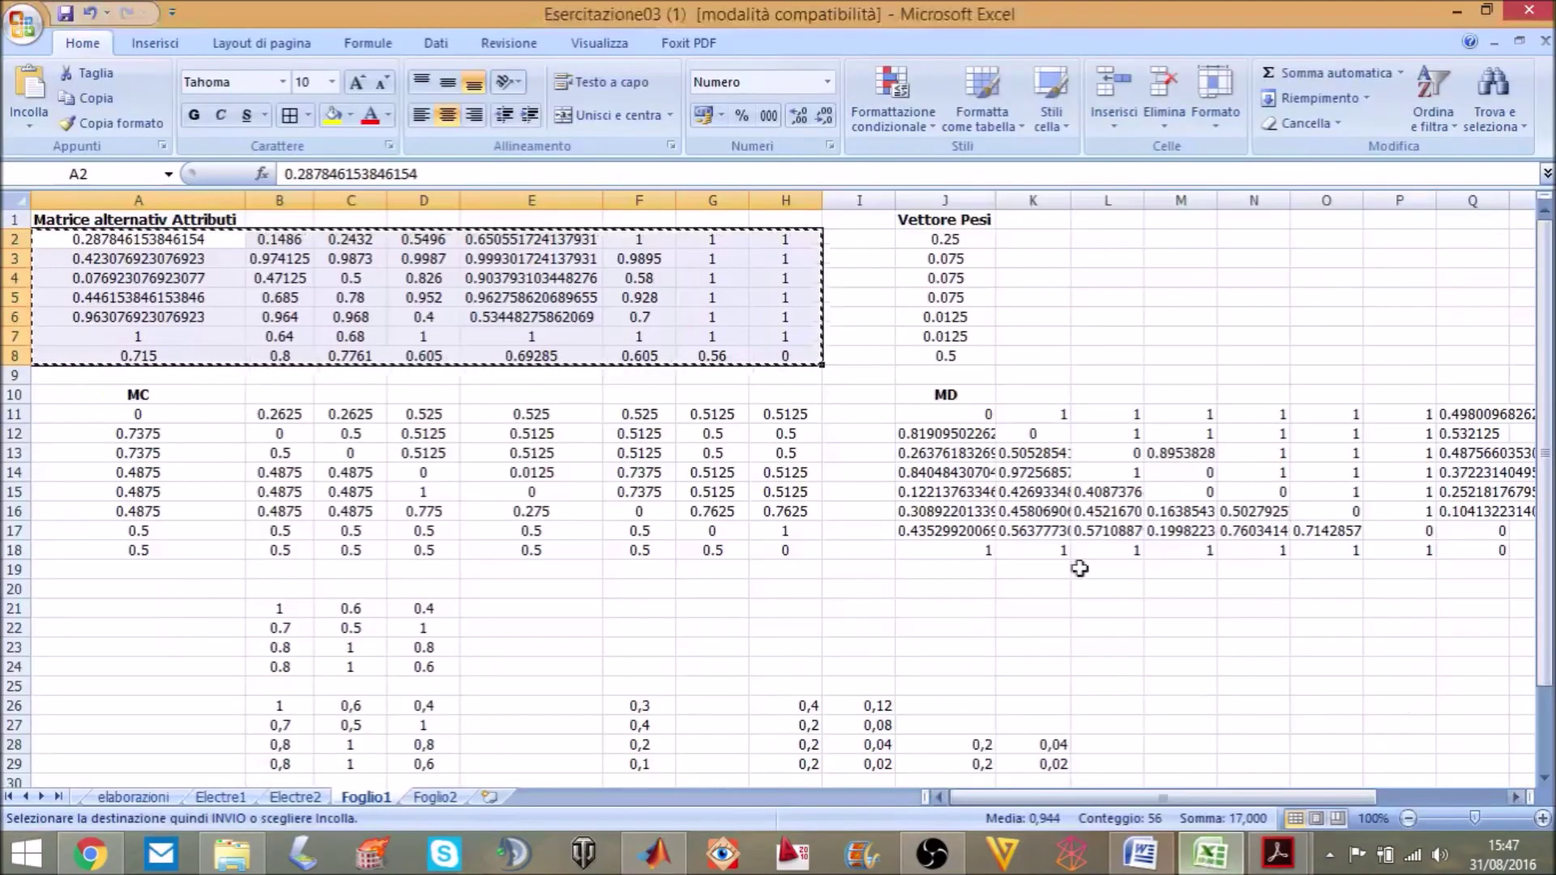
{"action": "left_click_drag", "start_coordinate": [1046, 800], "coordinate": [1171, 800]}
{"action": "left_click_drag", "start_coordinate": [324, 413], "coordinate": [845, 549]}
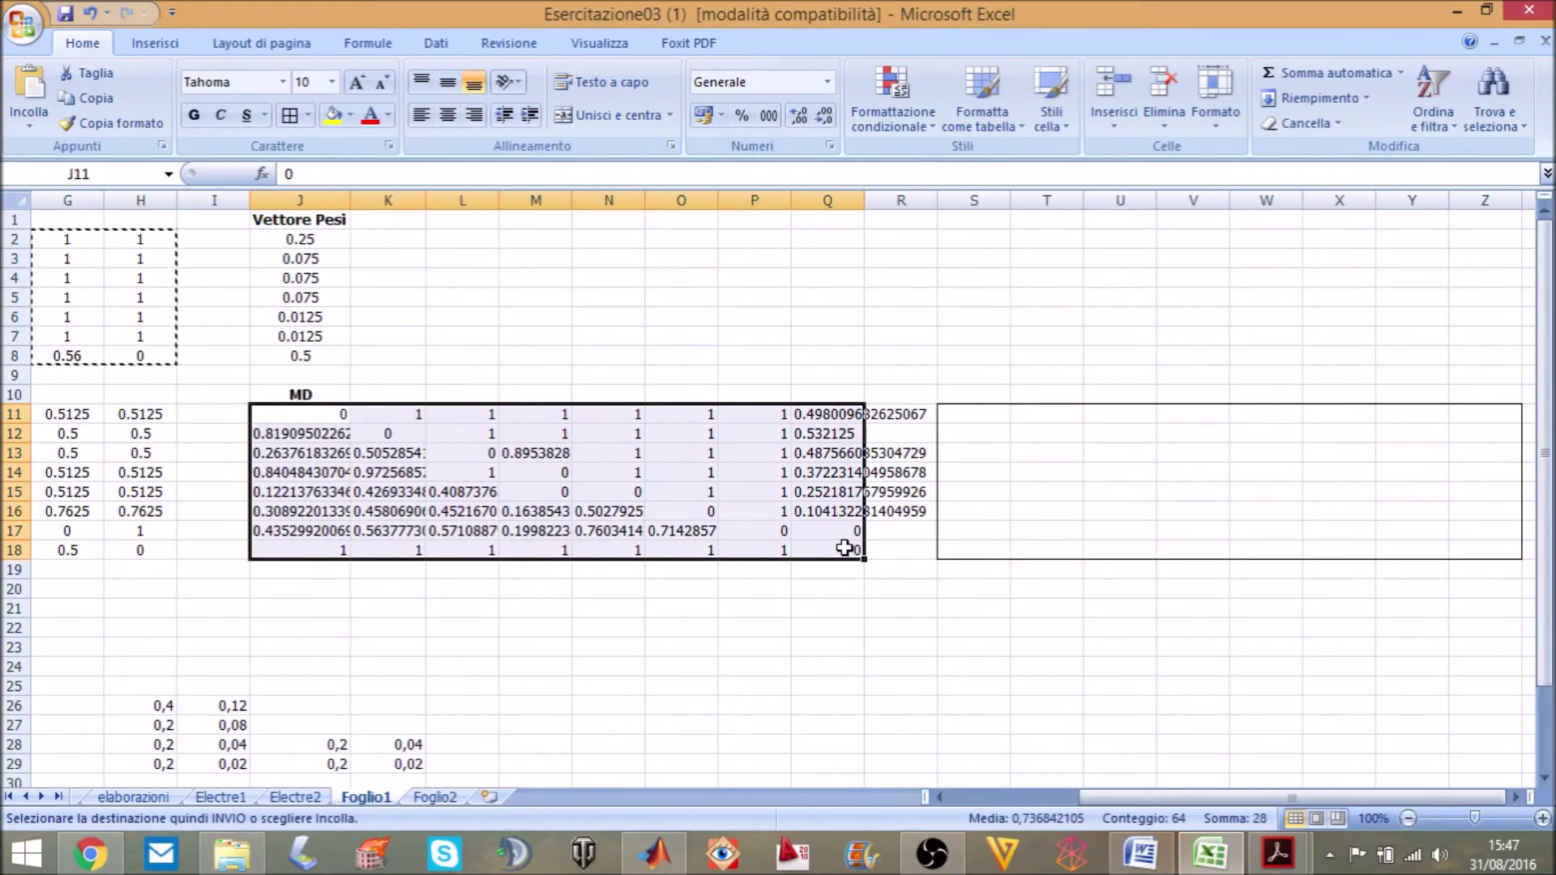
{"action": "key", "text": "ctrl+c"}
{"action": "left_click", "coordinate": [657, 854]}
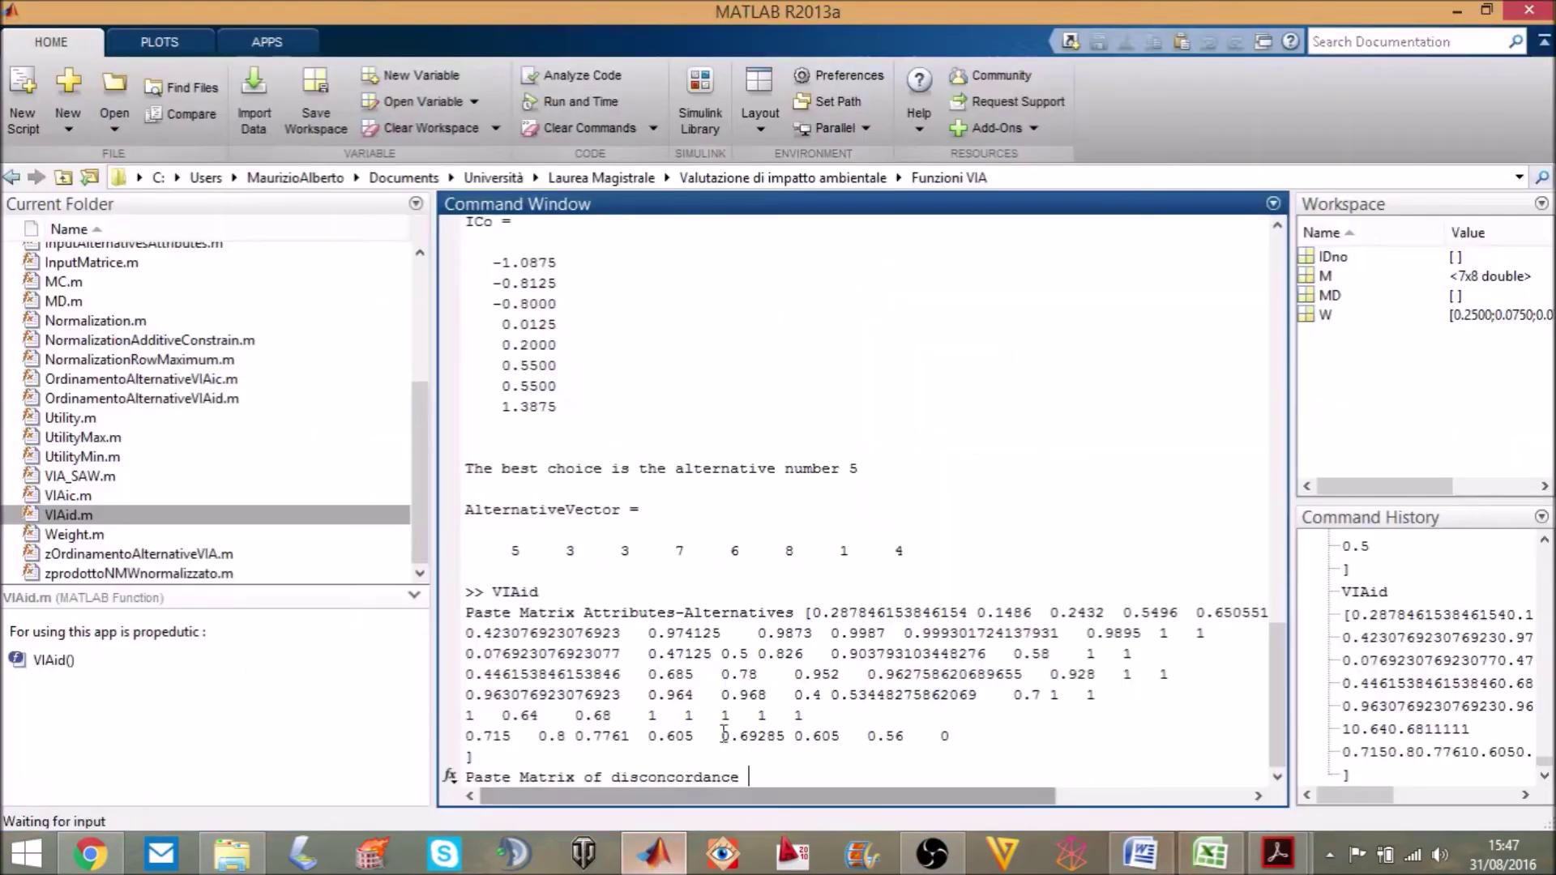
{"action": "type", "text": "["}
{"action": "key", "text": "ctrl+v"}
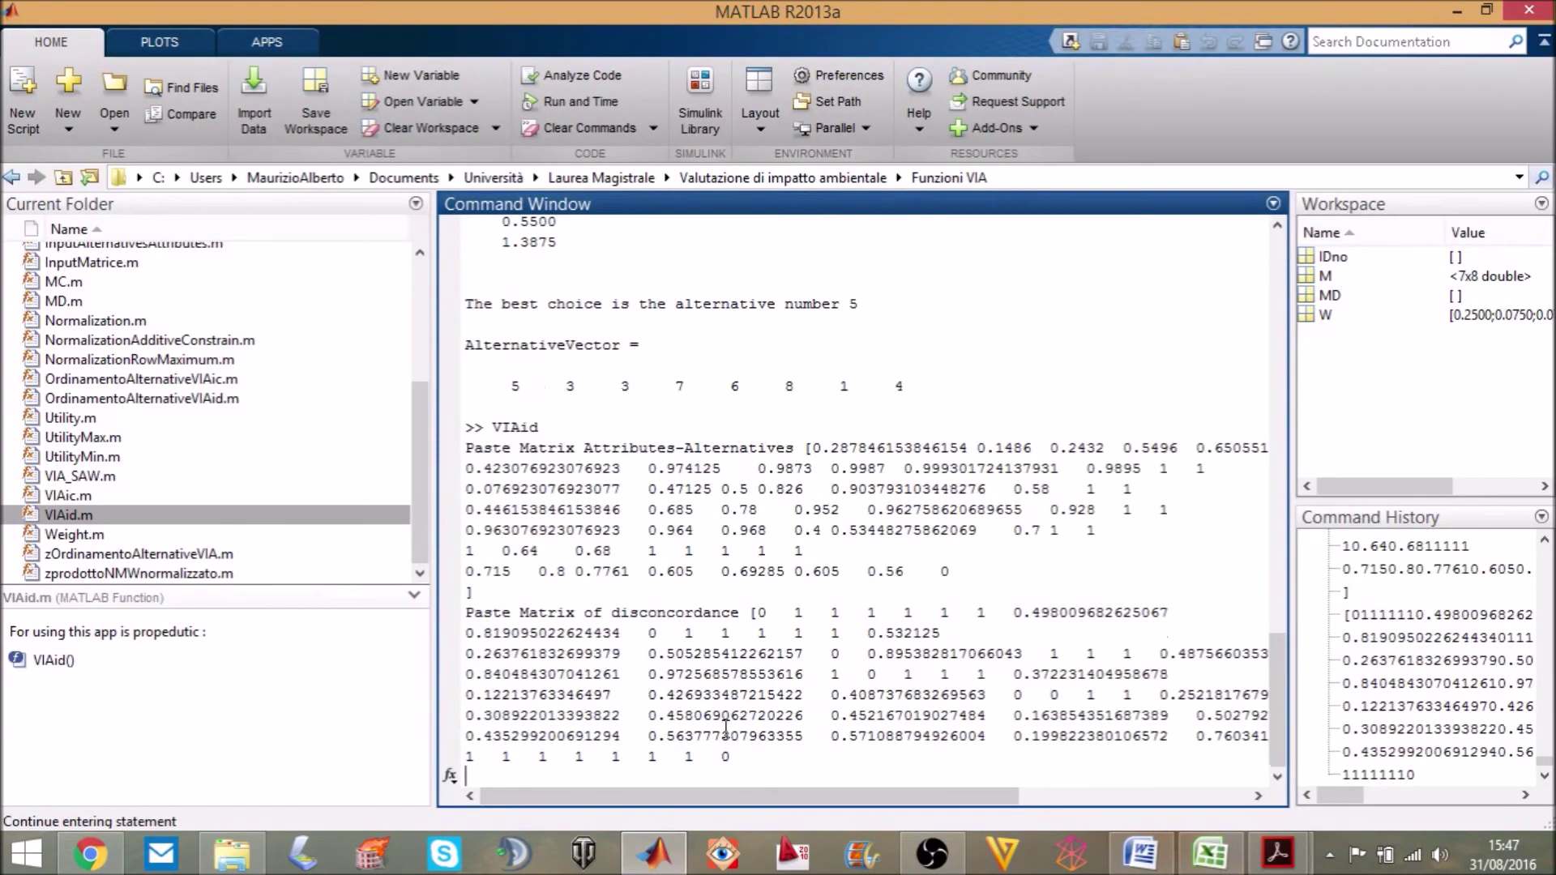
{"action": "type", "text": "]"}
{"action": "key", "text": "Return"}
Step: Enter the J2:J8 weights, yielding the ranking 7 6 5 3 2 4 1 8 with alternative 7 best
{"action": "left_click", "coordinate": [1210, 851]}
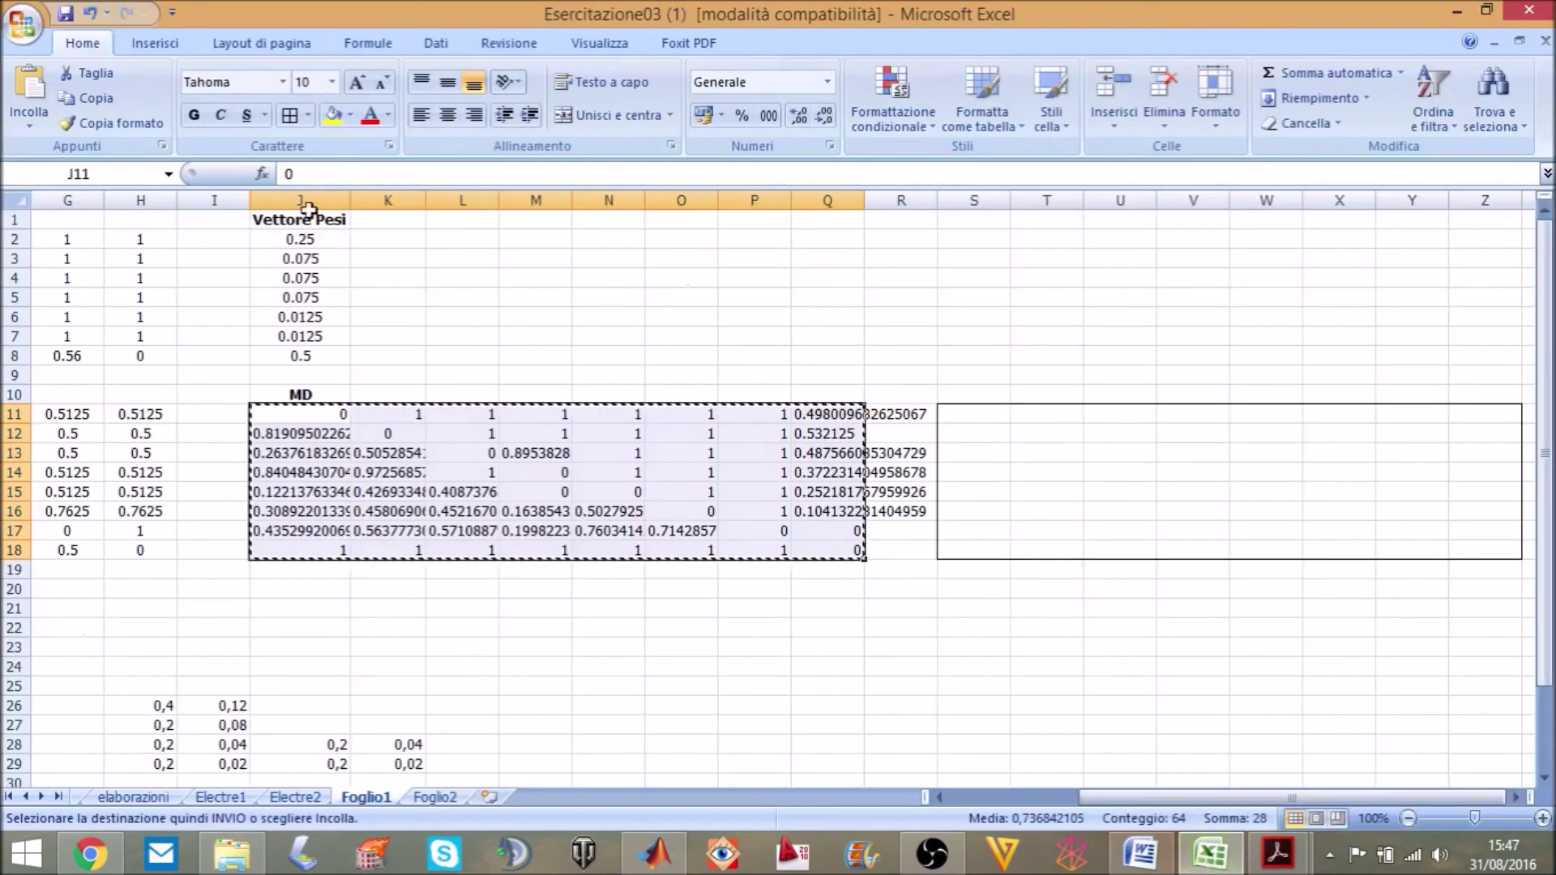
{"action": "left_click_drag", "start_coordinate": [305, 239], "coordinate": [303, 355]}
{"action": "key", "text": "ctrl+c"}
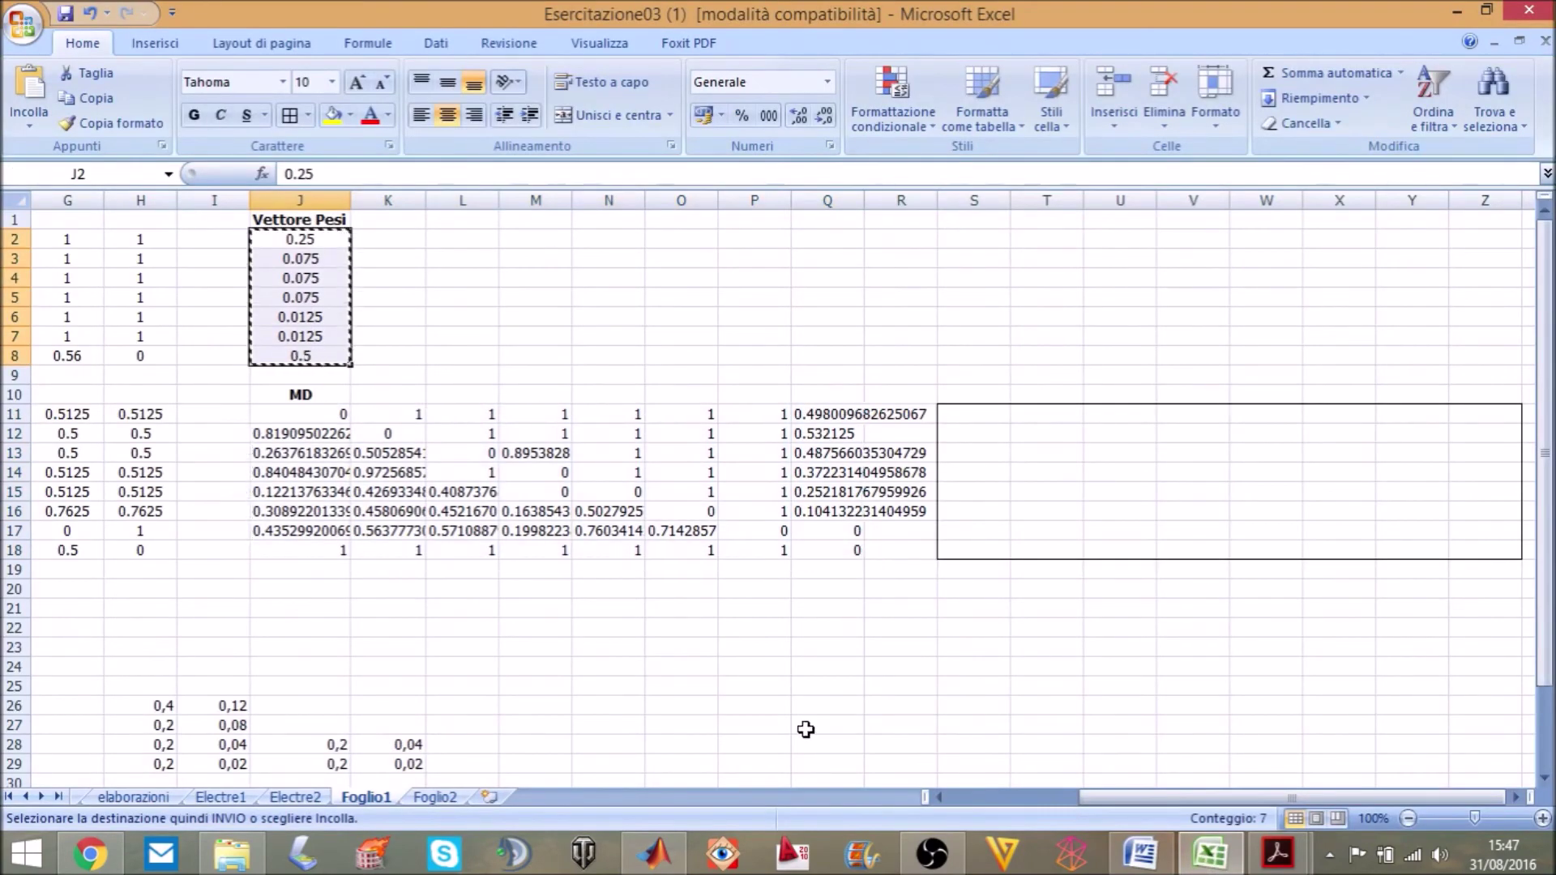
{"action": "left_click", "coordinate": [657, 853]}
{"action": "type", "text": "["}
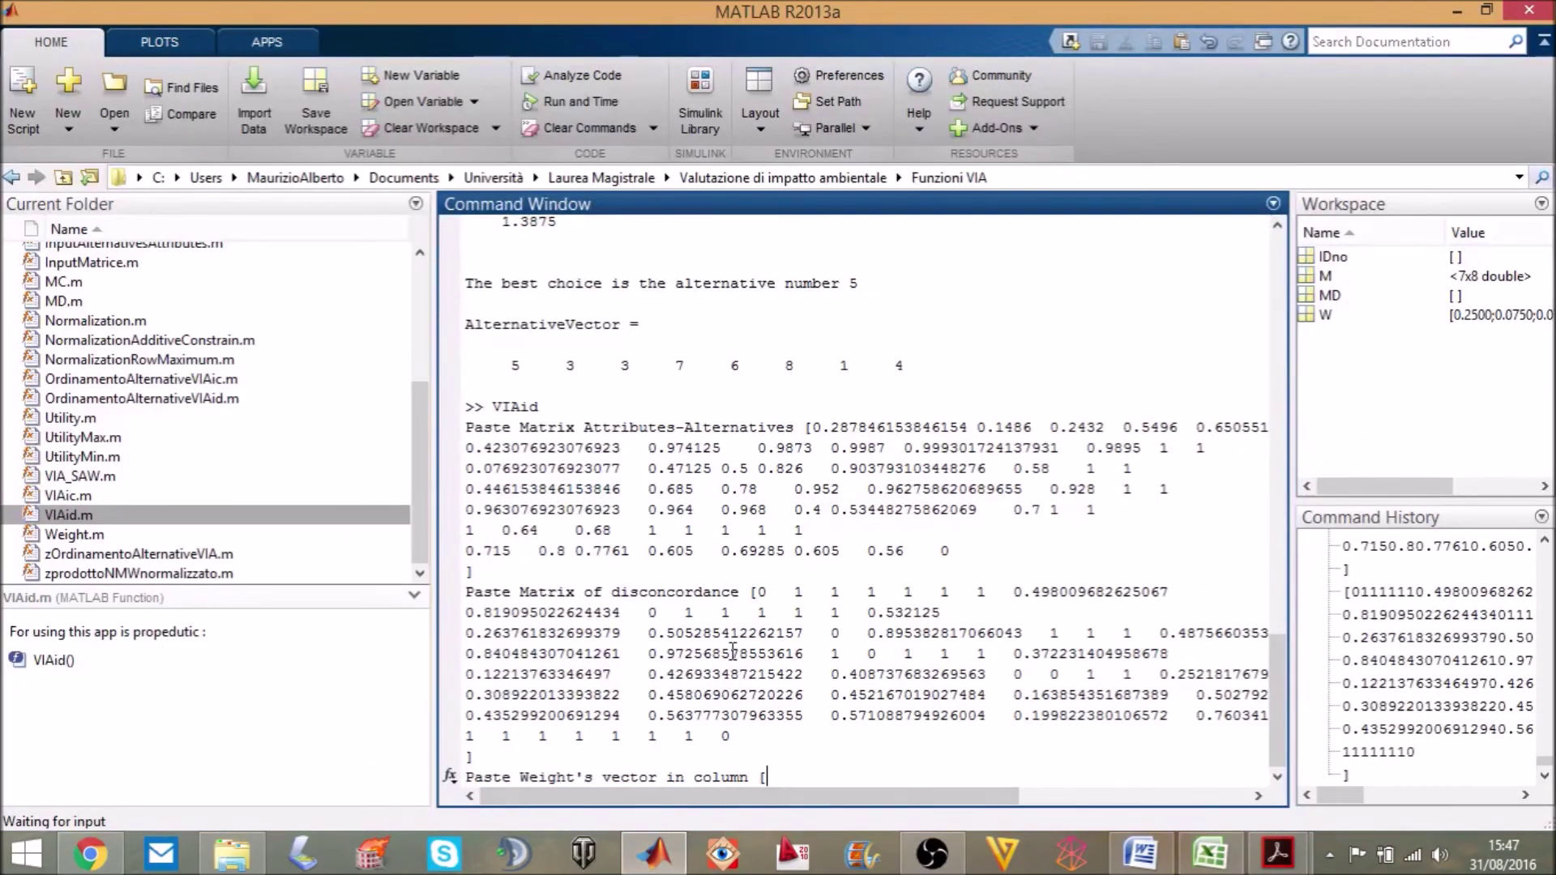
{"action": "key", "text": "ctrl+v"}
{"action": "type", "text": "]"}
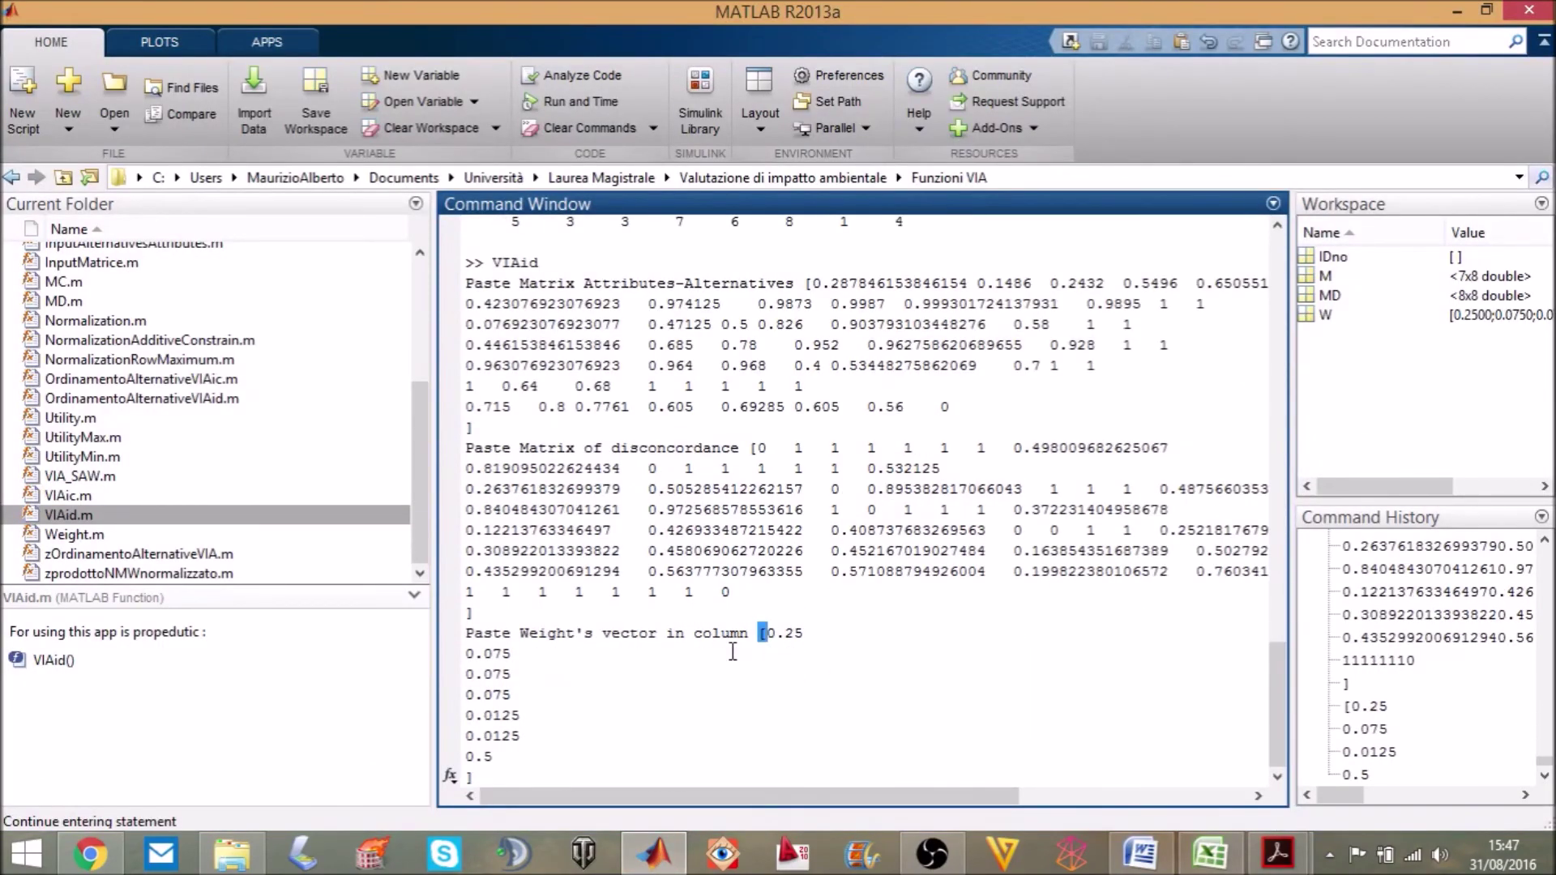
{"action": "key", "text": "Return"}
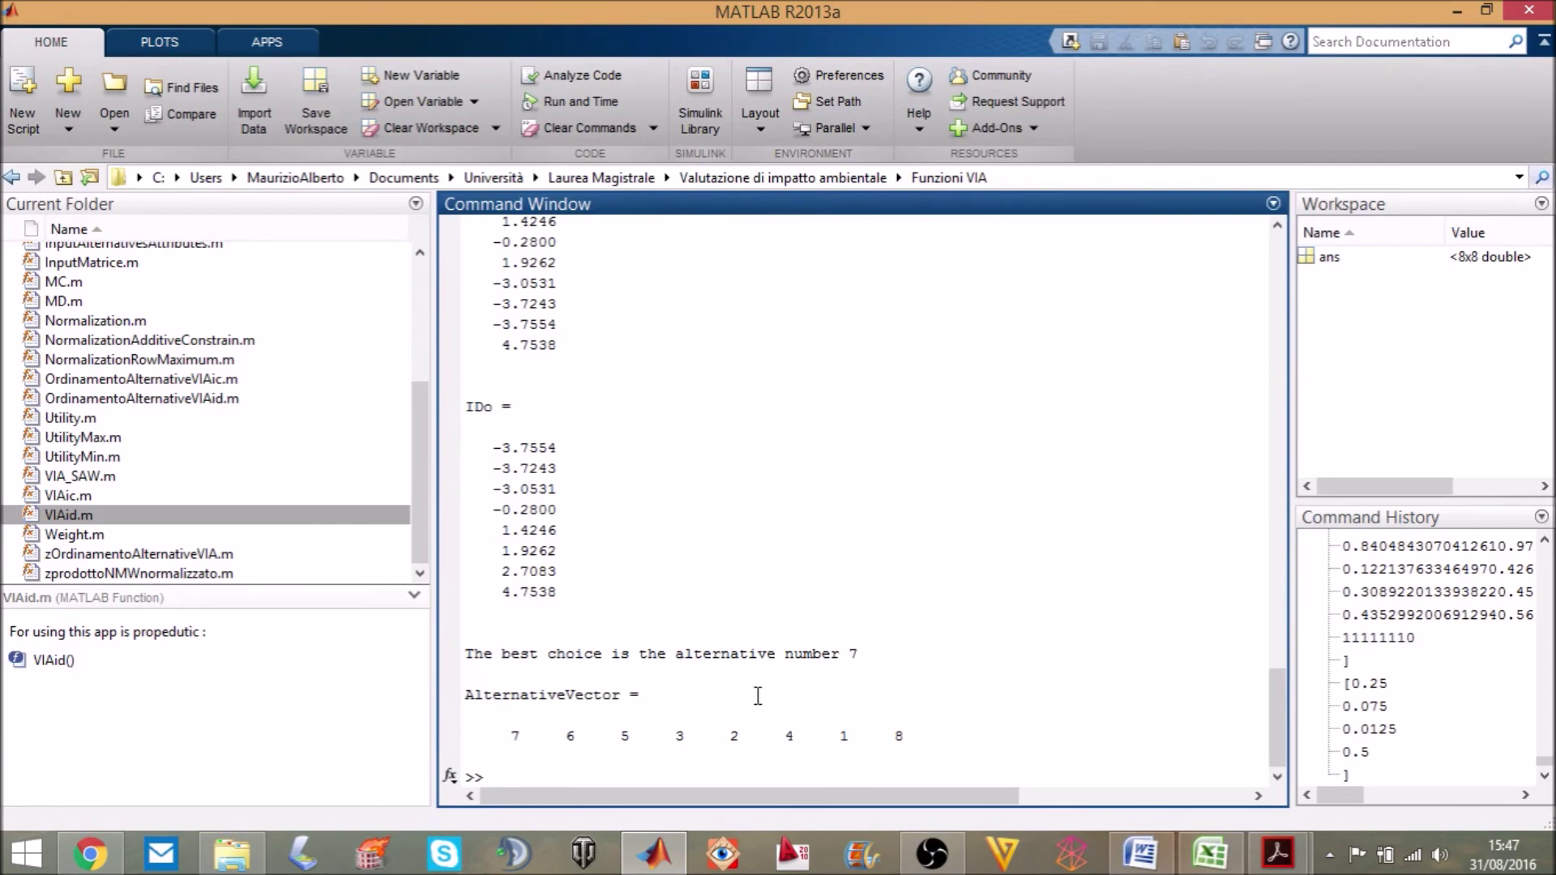
Step: Bring Excel forward and switch to the elaborazioni data sheet
{"action": "left_click", "coordinate": [1204, 847]}
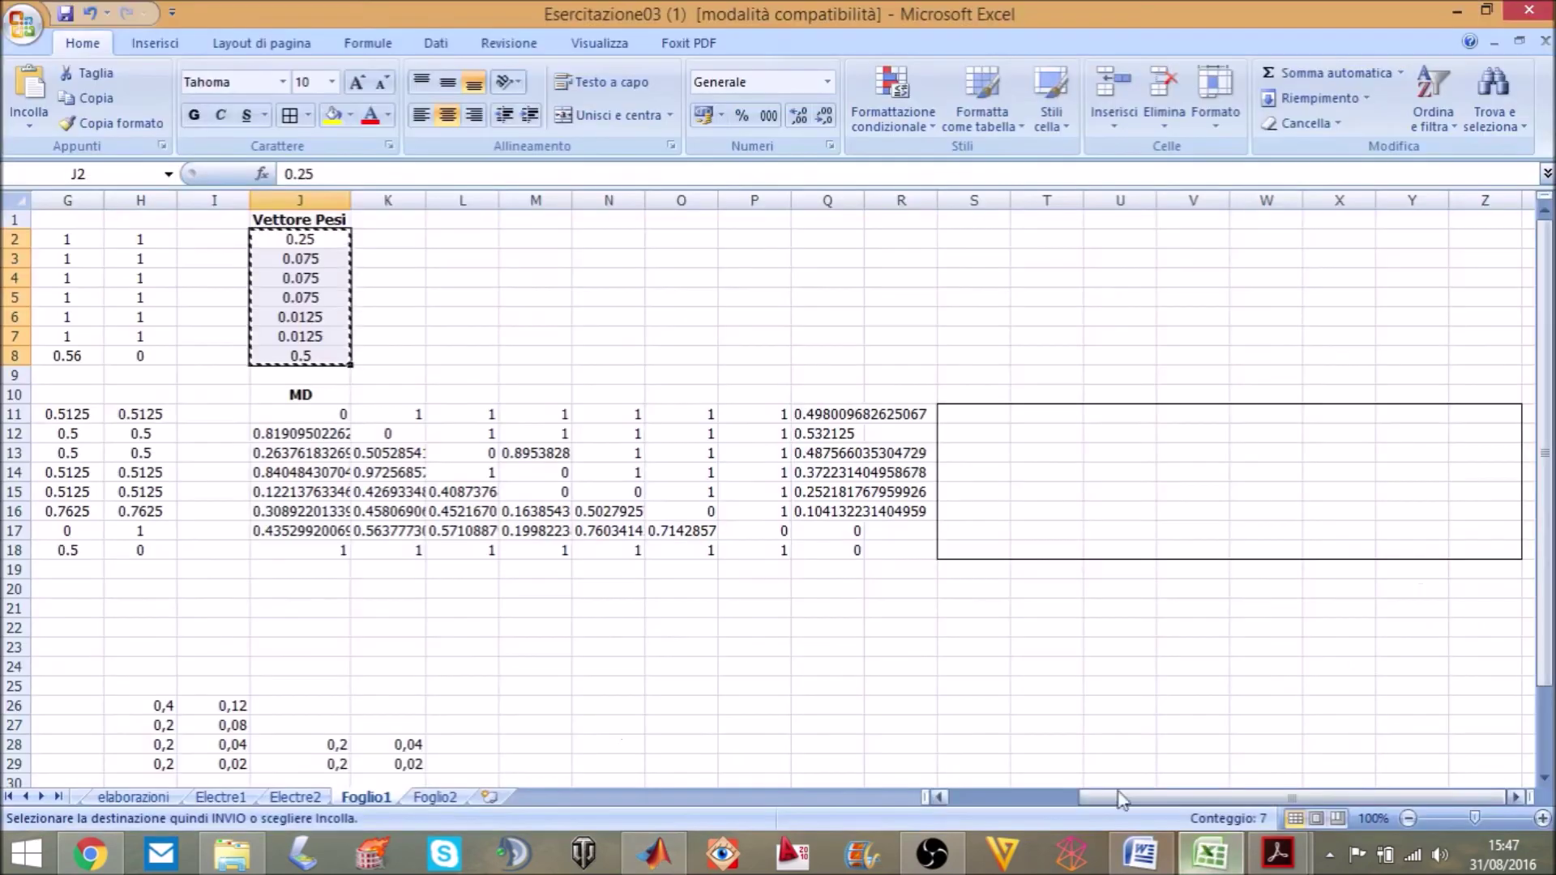
{"action": "left_click", "coordinate": [136, 798]}
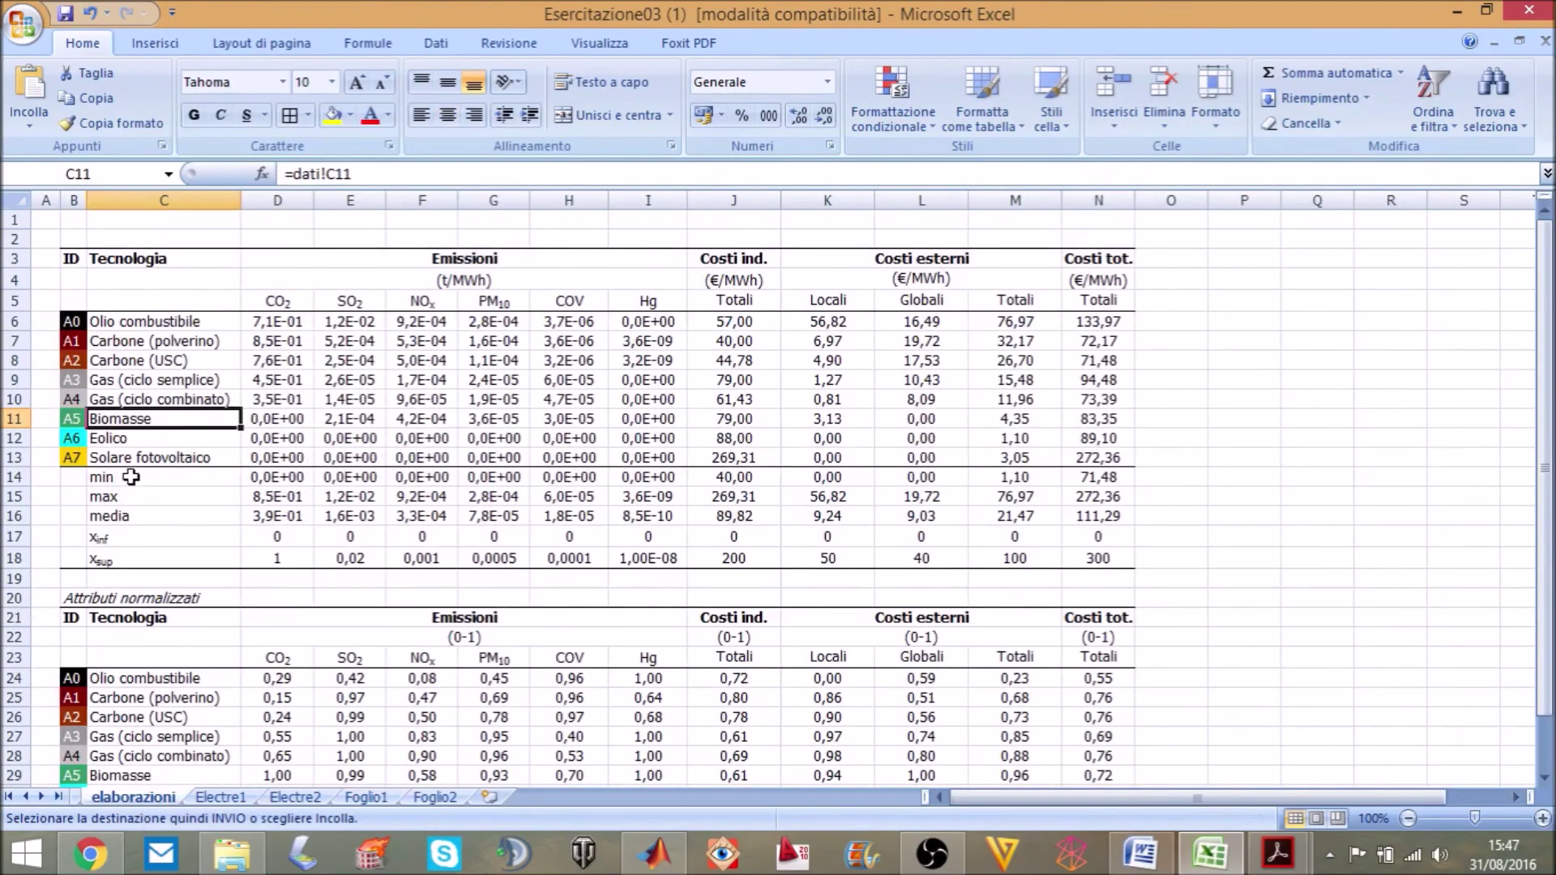